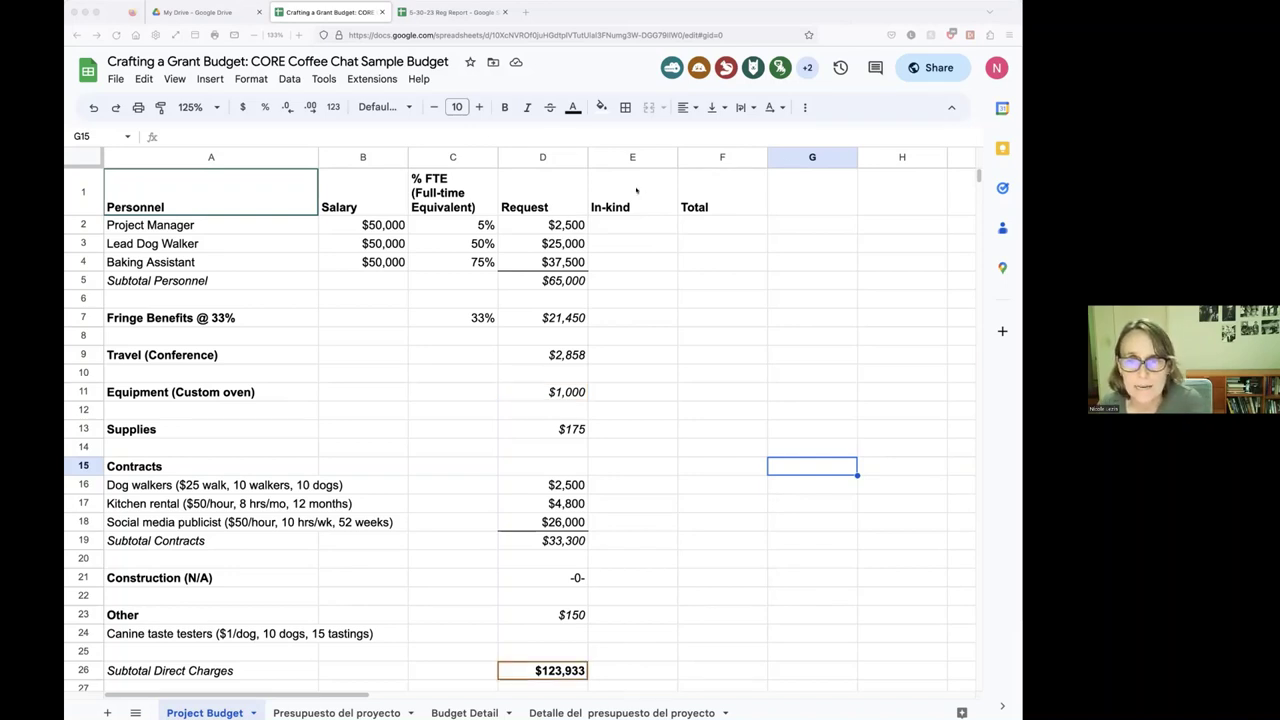
- Examine the In-kind and Total headers, the FTE percentages, and the Personnel and Fringe Benefits formulas in the Request column
{"action": "left_click", "coordinate": [629, 191]}
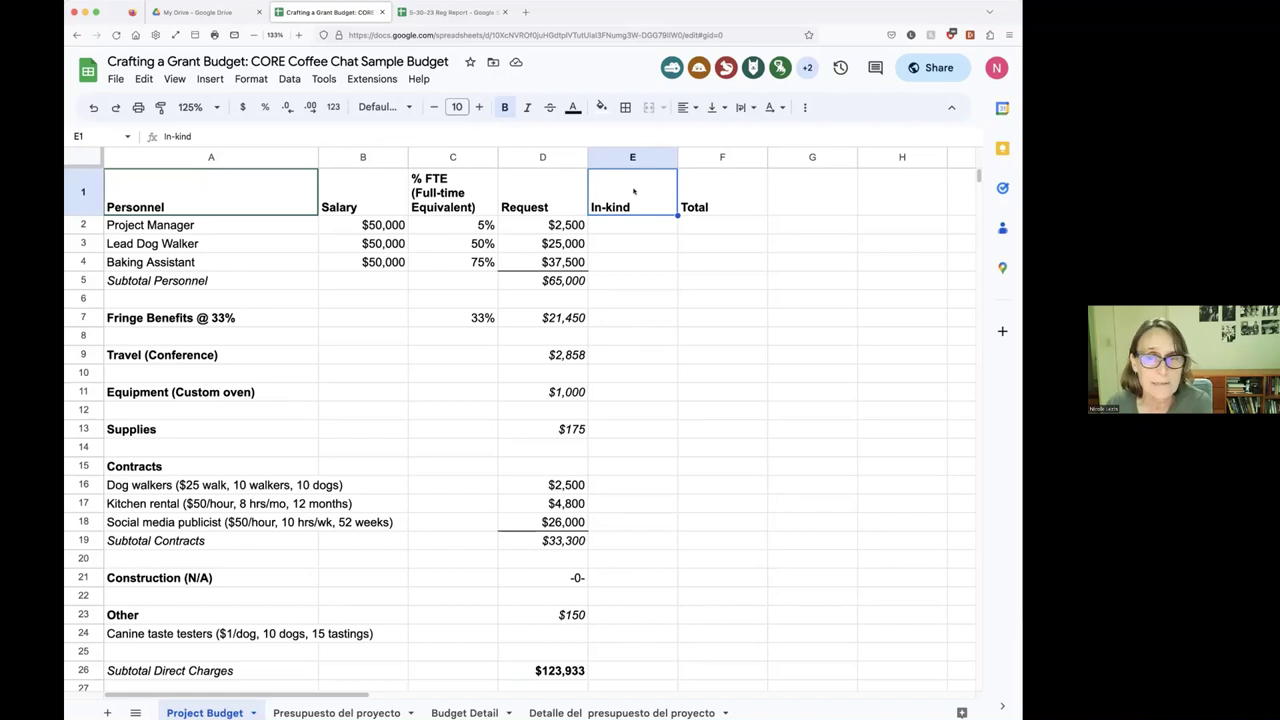
{"action": "left_click", "coordinate": [720, 198]}
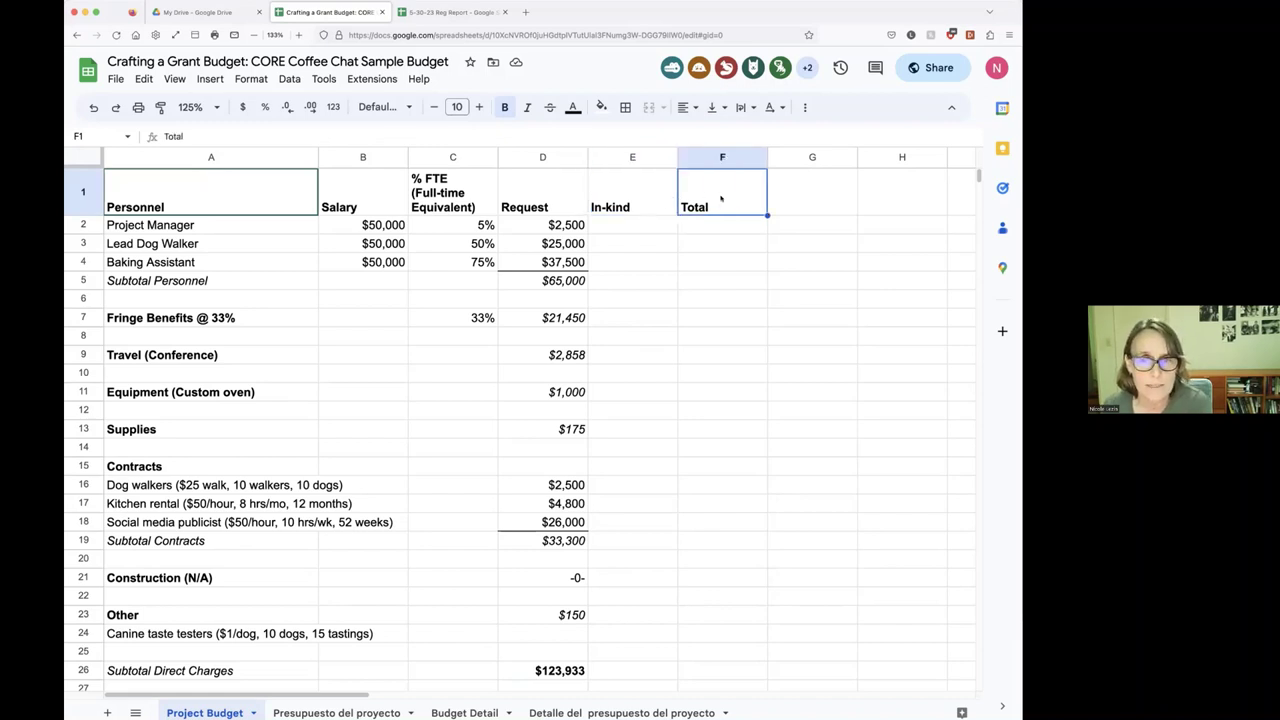
{"action": "left_click", "coordinate": [635, 212]}
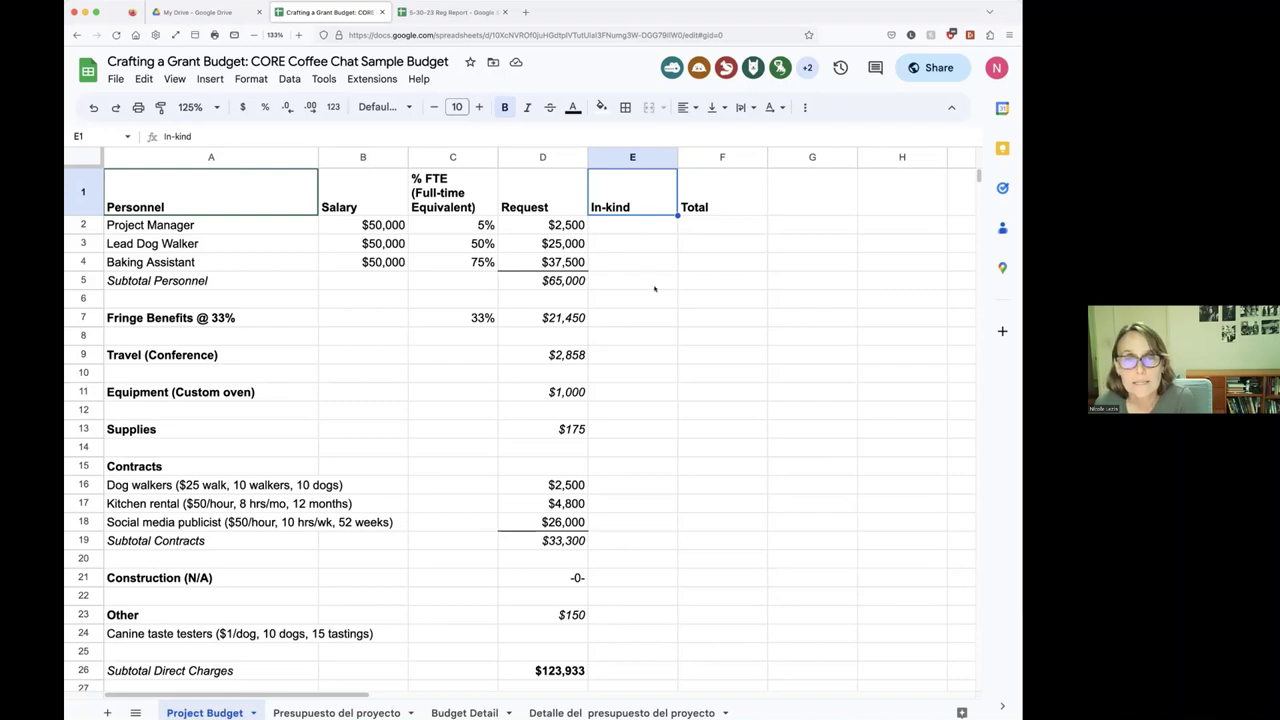
{"action": "left_click_drag", "start_coordinate": [459, 225], "coordinate": [456, 262]}
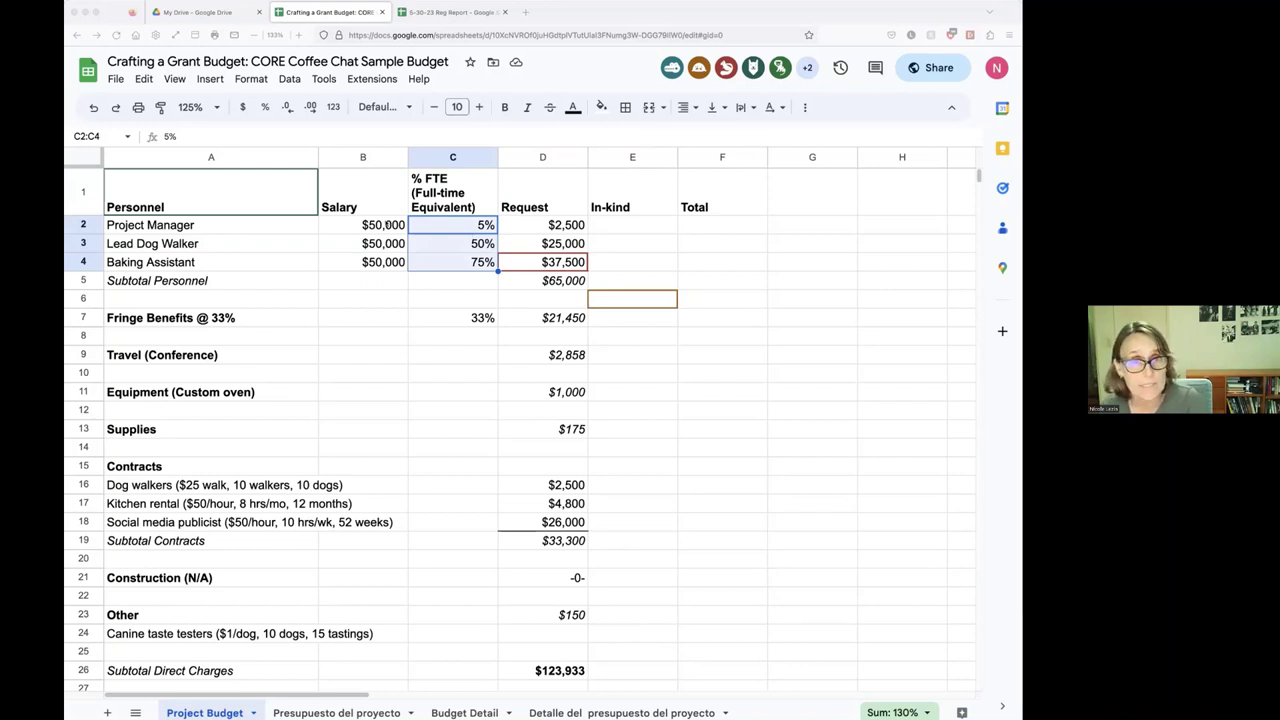
{"action": "left_click", "coordinate": [566, 226]}
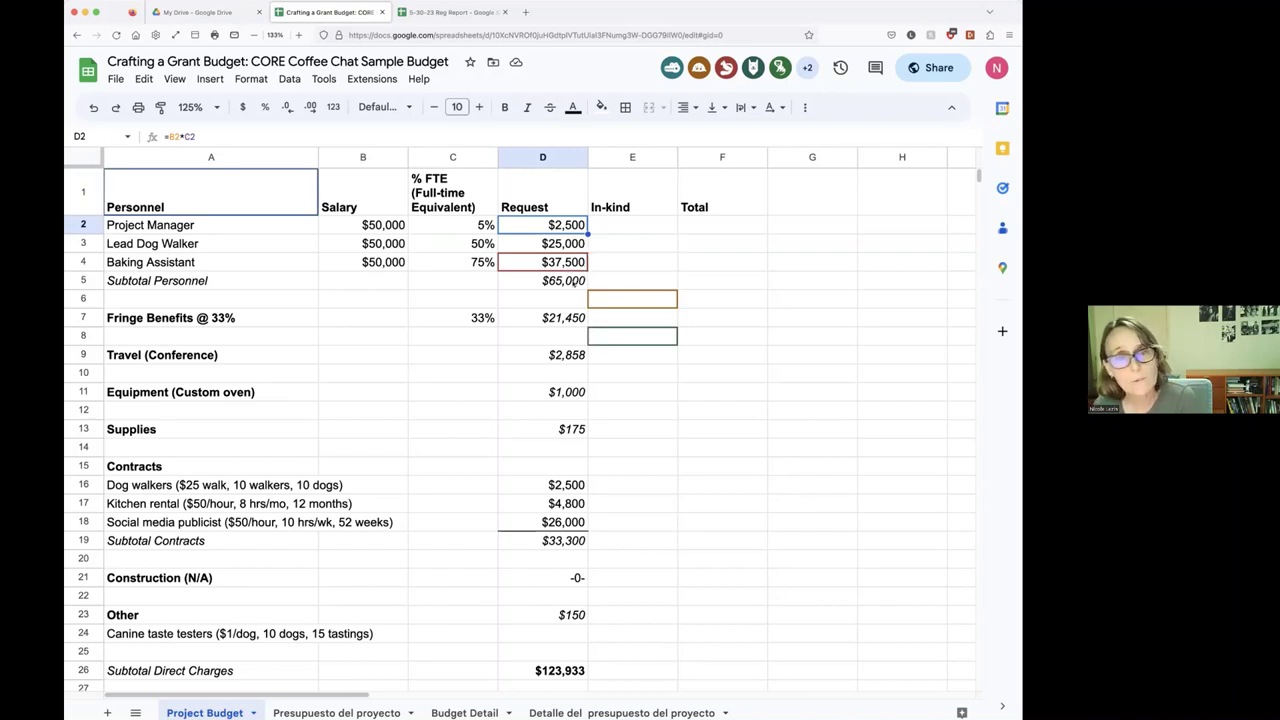
{"action": "left_click", "coordinate": [505, 284]}
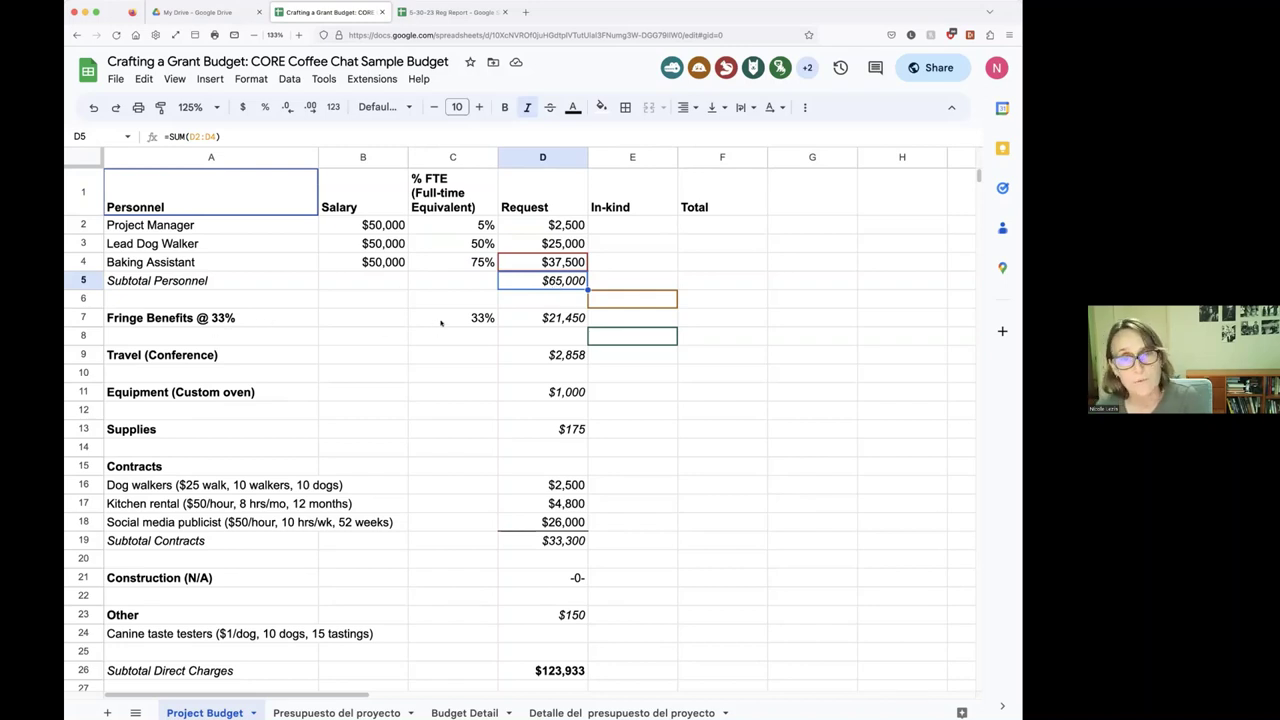
{"action": "left_click", "coordinate": [441, 321]}
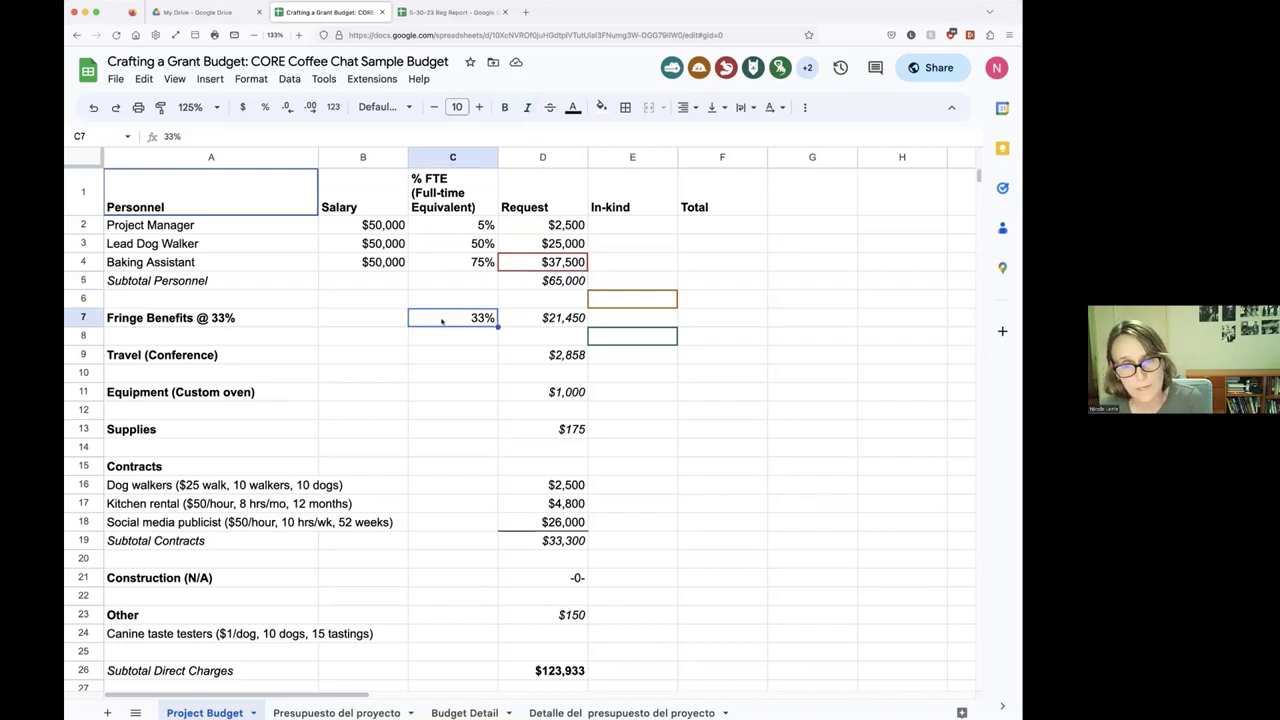
{"action": "left_click", "coordinate": [546, 281]}
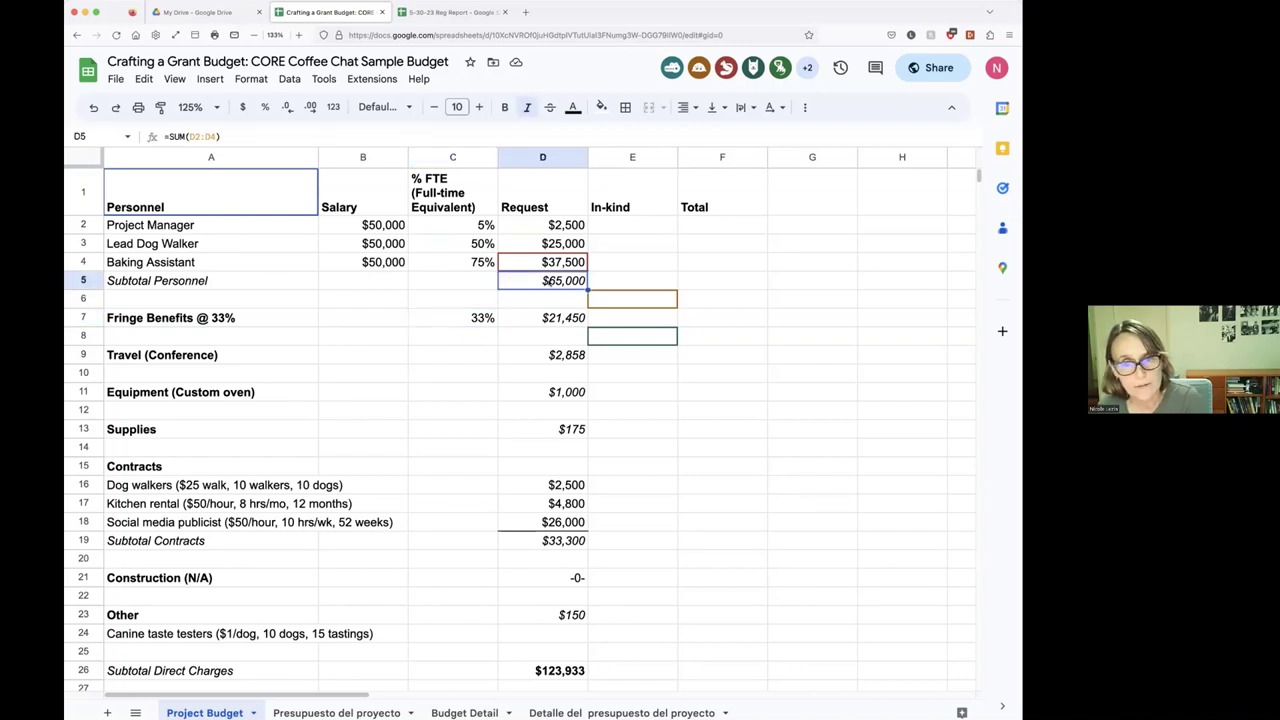
{"action": "left_click", "coordinate": [560, 319]}
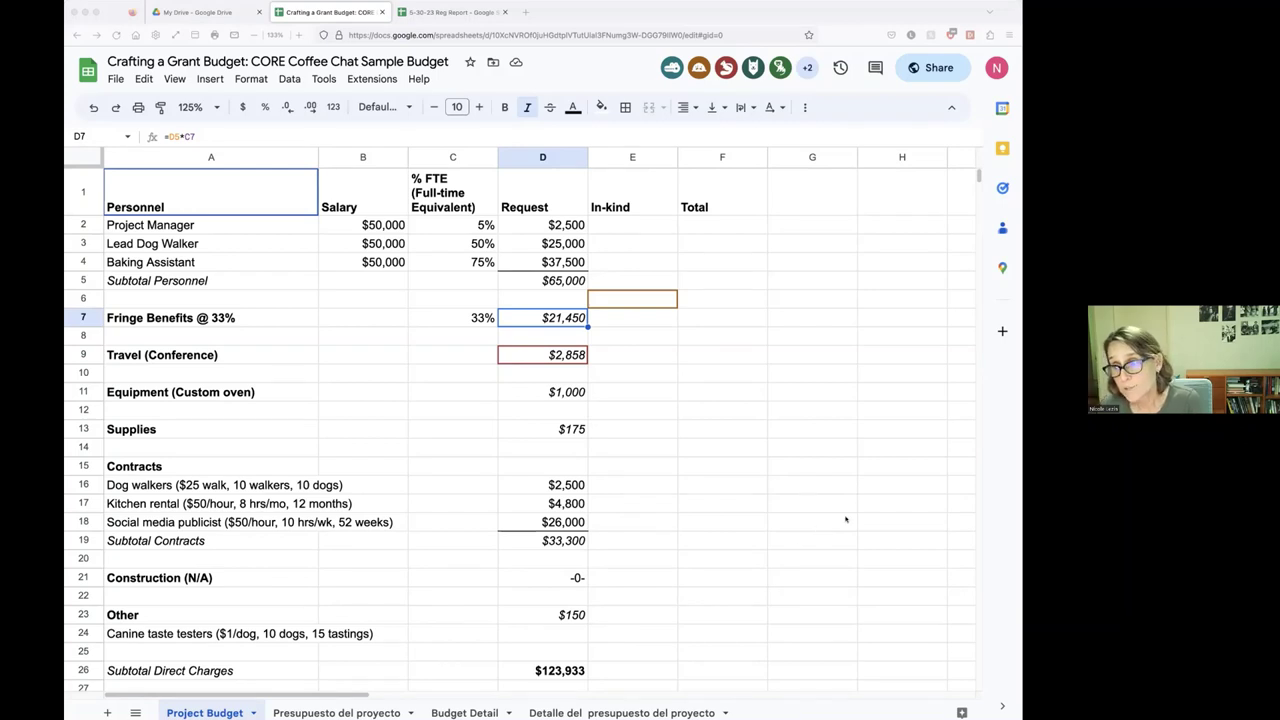
{"action": "left_click", "coordinate": [874, 12]}
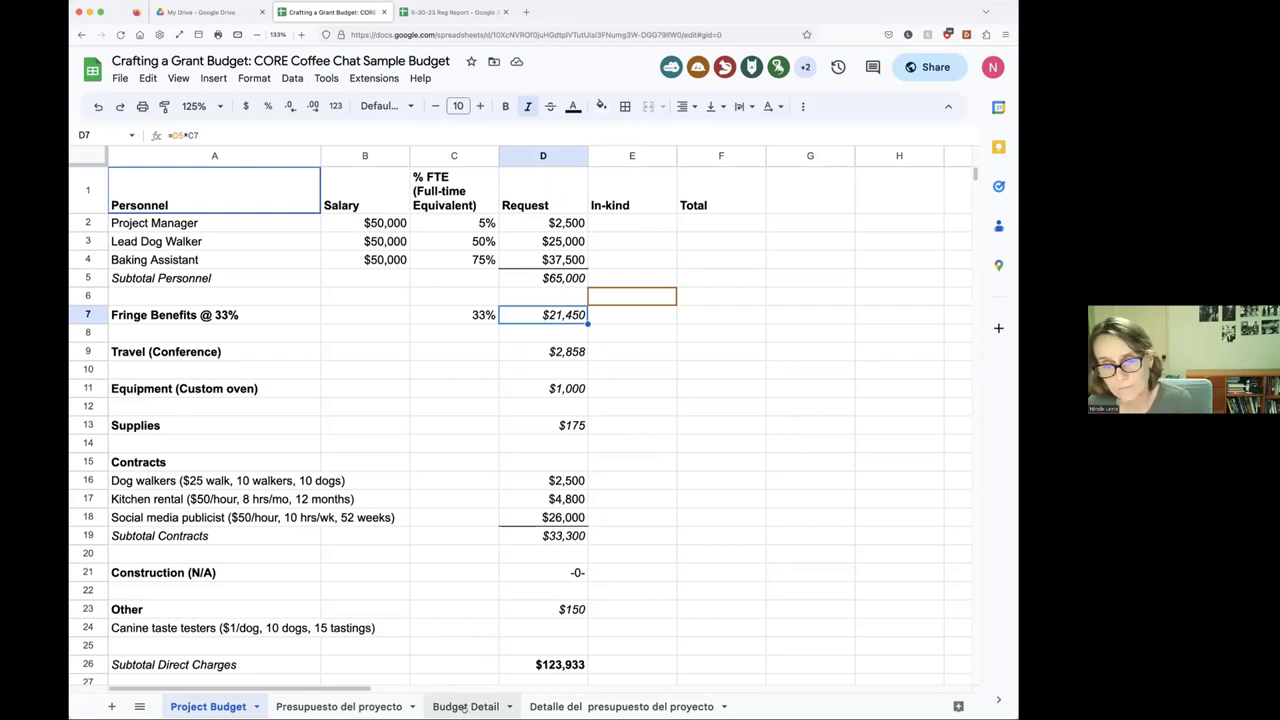
- Open the Budget Detail sheet and examine how the airfare and ground transportation costs for Project Pico are calculated
{"action": "left_click", "coordinate": [464, 707]}
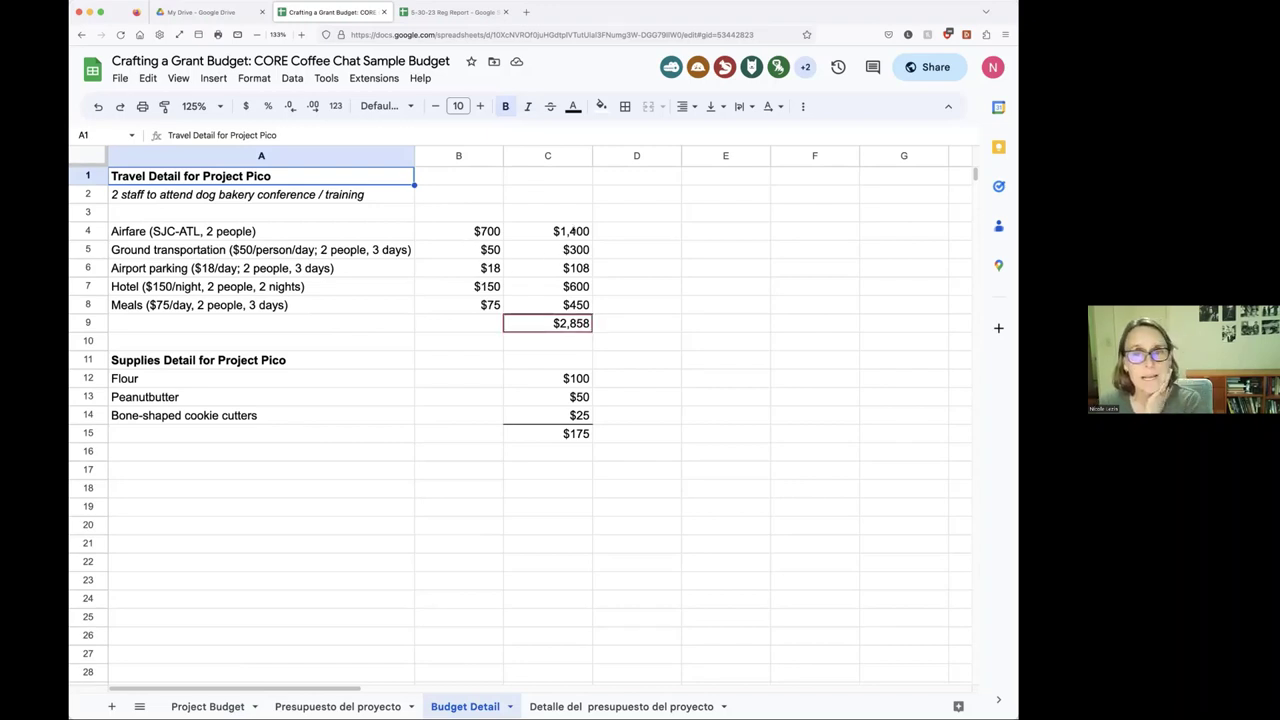
{"action": "left_click", "coordinate": [496, 231]}
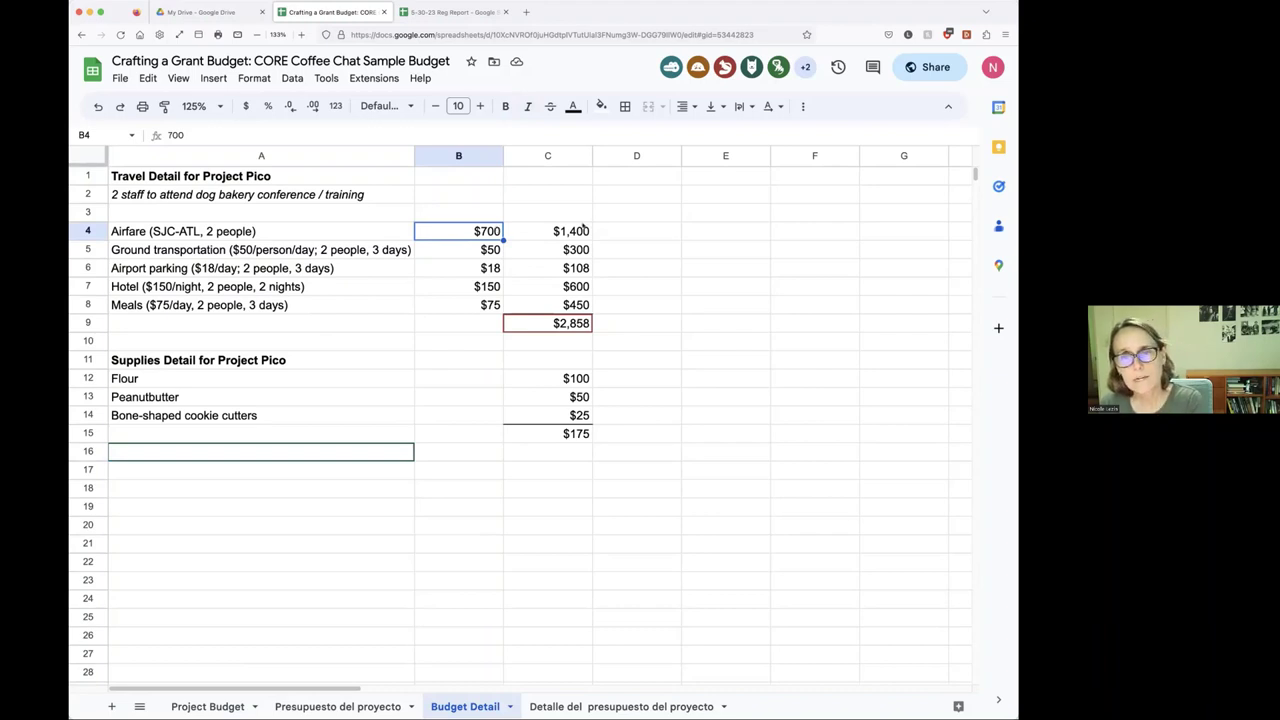
{"action": "left_click", "coordinate": [585, 228]}
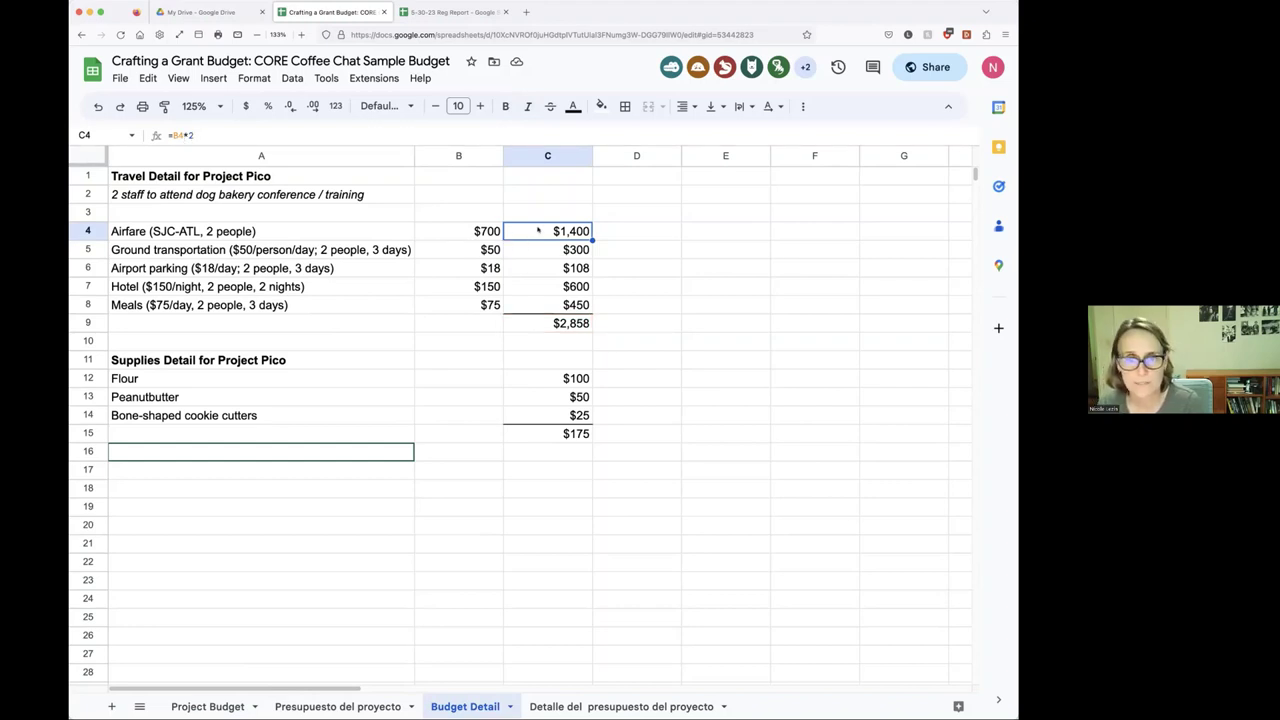
{"action": "left_click", "coordinate": [541, 254]}
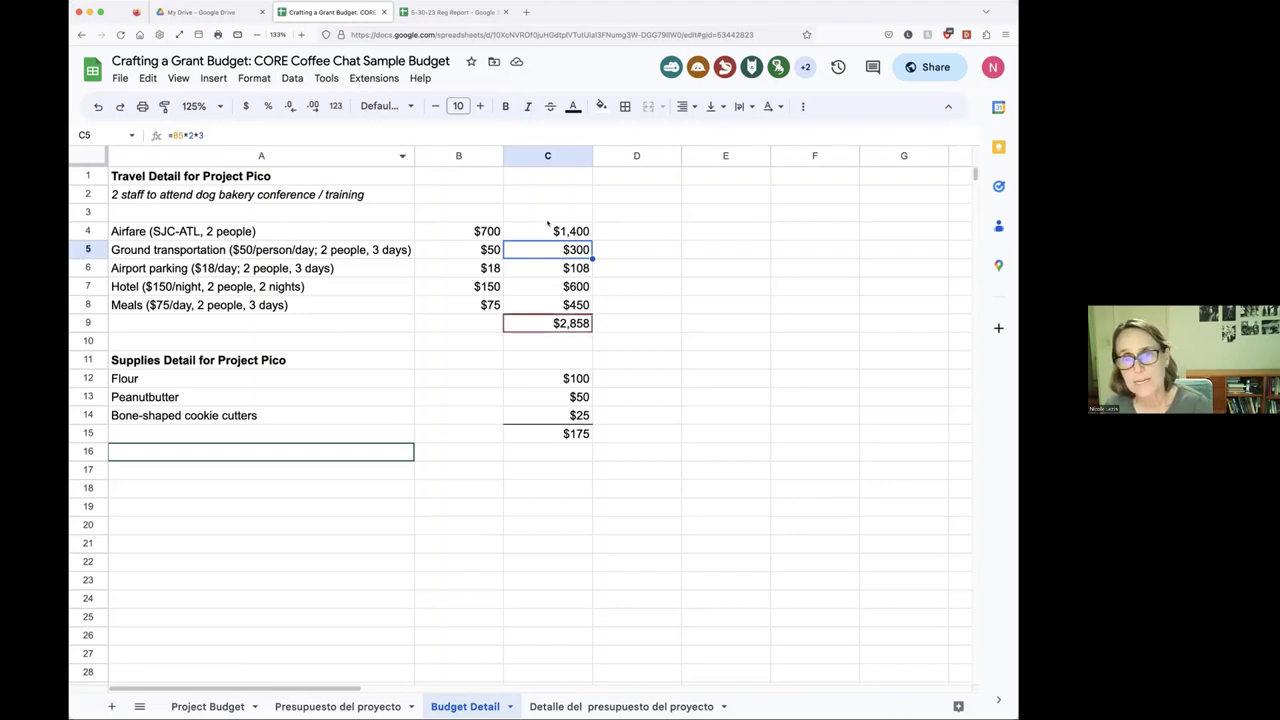
{"action": "left_click", "coordinate": [661, 319]}
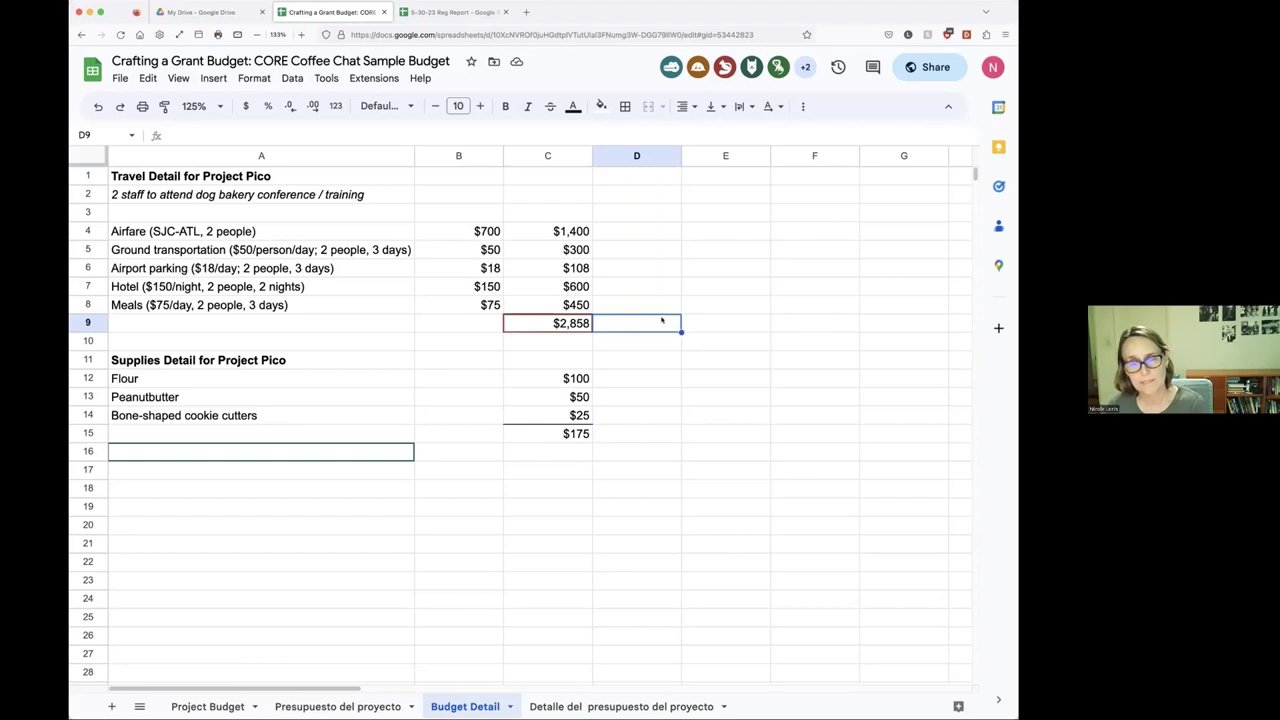
{"action": "left_click", "coordinate": [672, 524]}
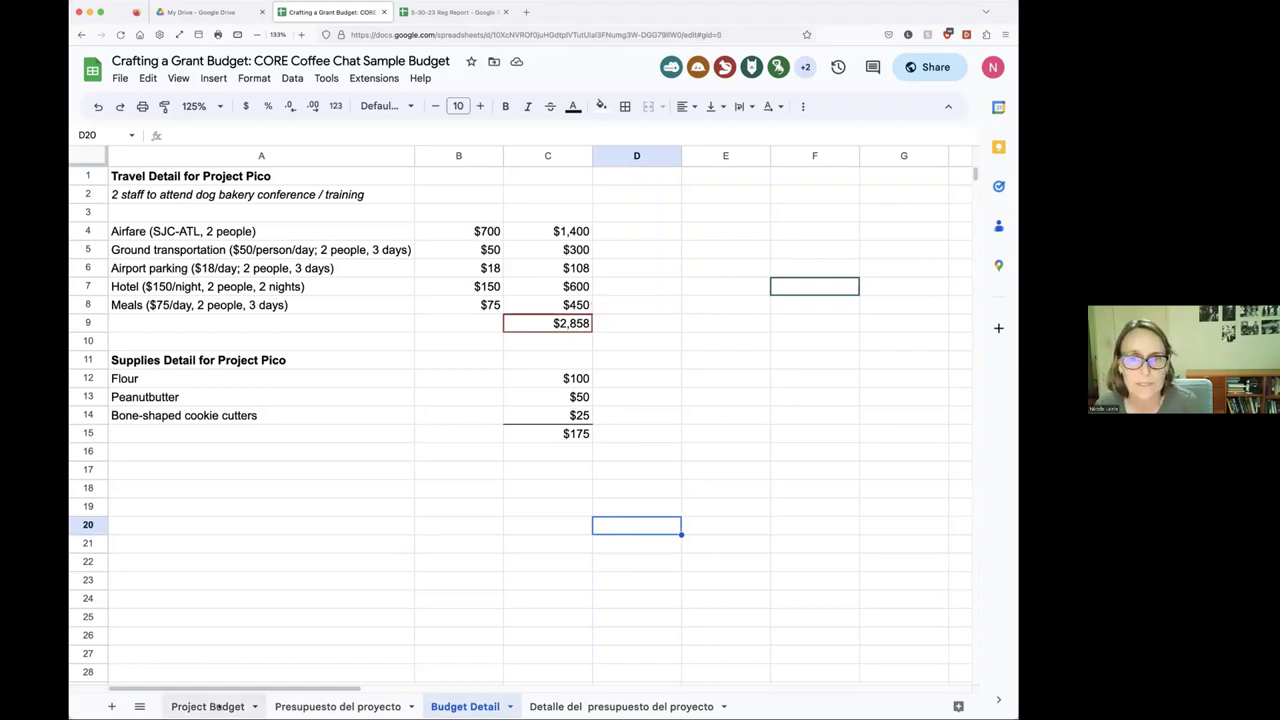
- Return to the Project Budget sheet and examine the Travel, Equipment, Supplies and Contracts entries down to the Total Project Budget
{"action": "left_click", "coordinate": [220, 705]}
{"action": "left_click", "coordinate": [550, 351]}
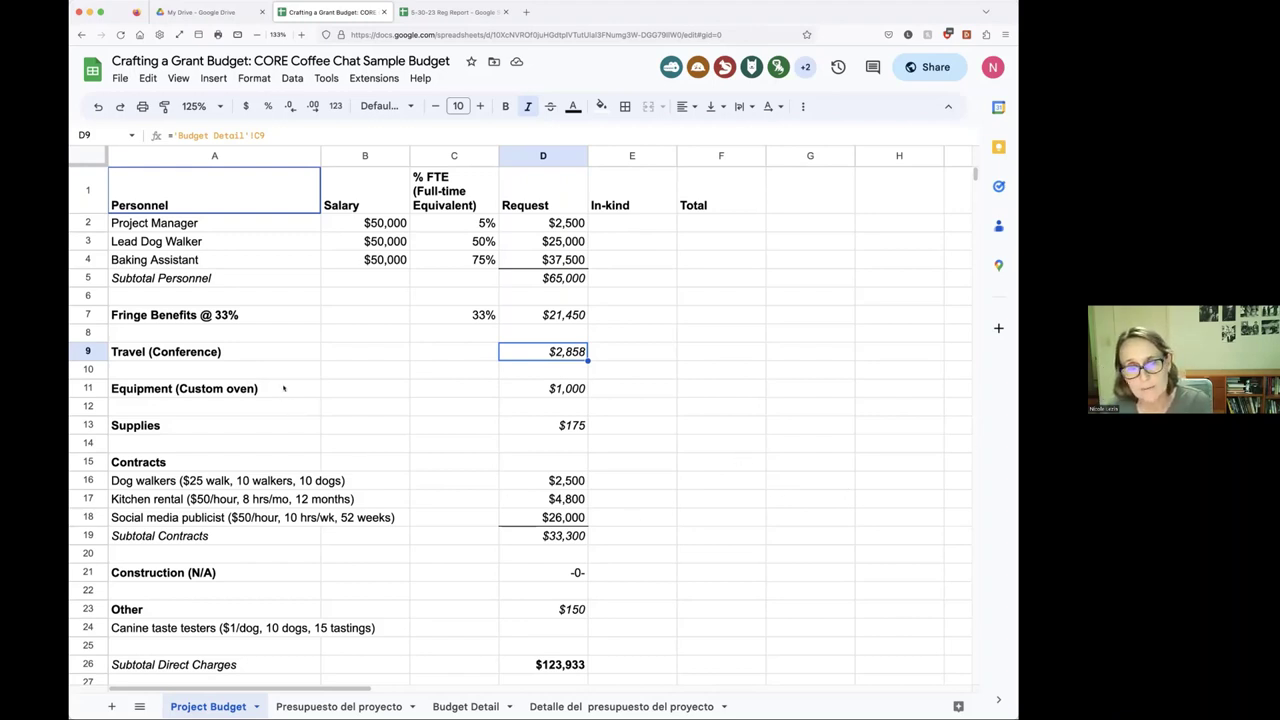
{"action": "left_click", "coordinate": [286, 390]}
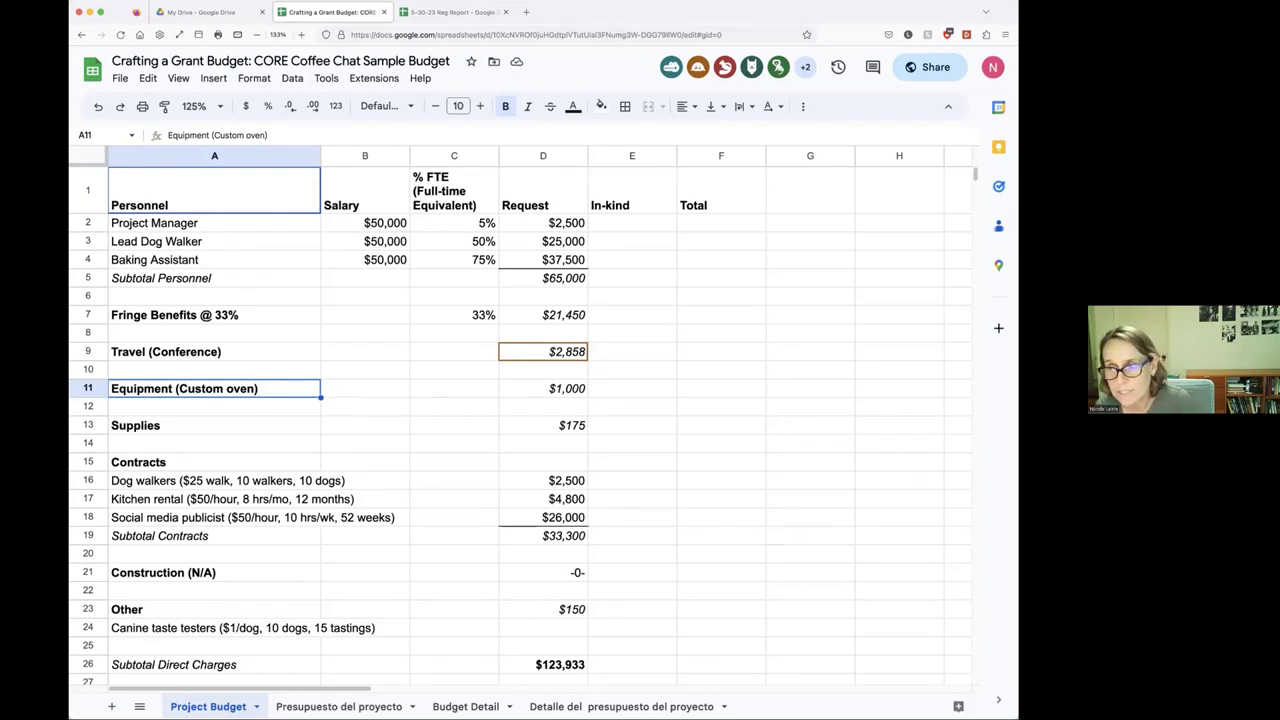
{"action": "left_click", "coordinate": [580, 426]}
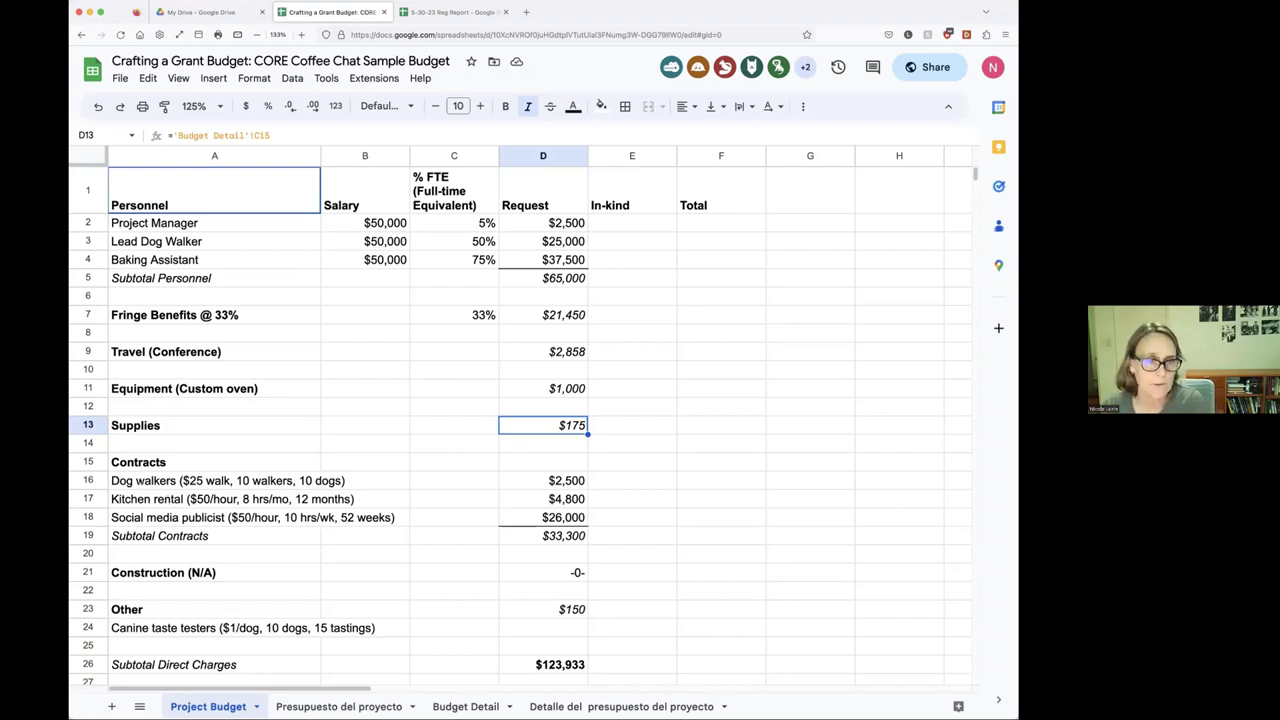
{"action": "left_click", "coordinate": [139, 481]}
{"action": "left_click", "coordinate": [142, 492]}
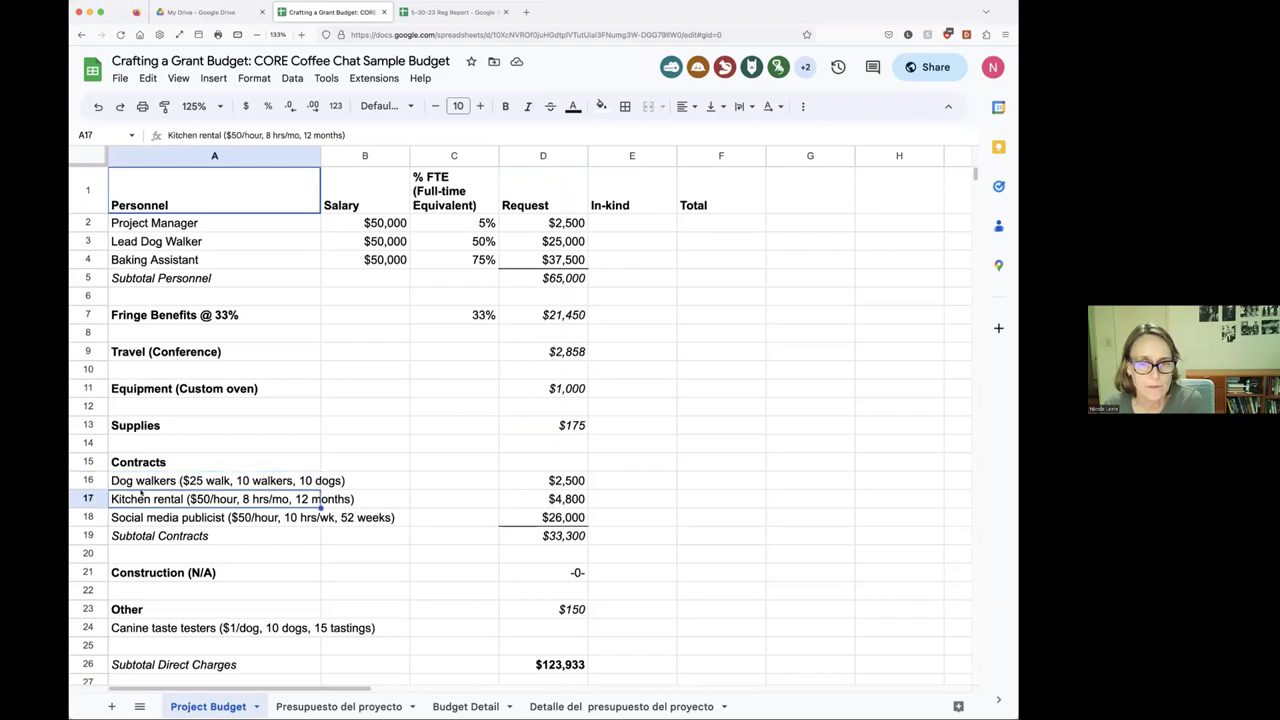
{"action": "left_click", "coordinate": [143, 517]}
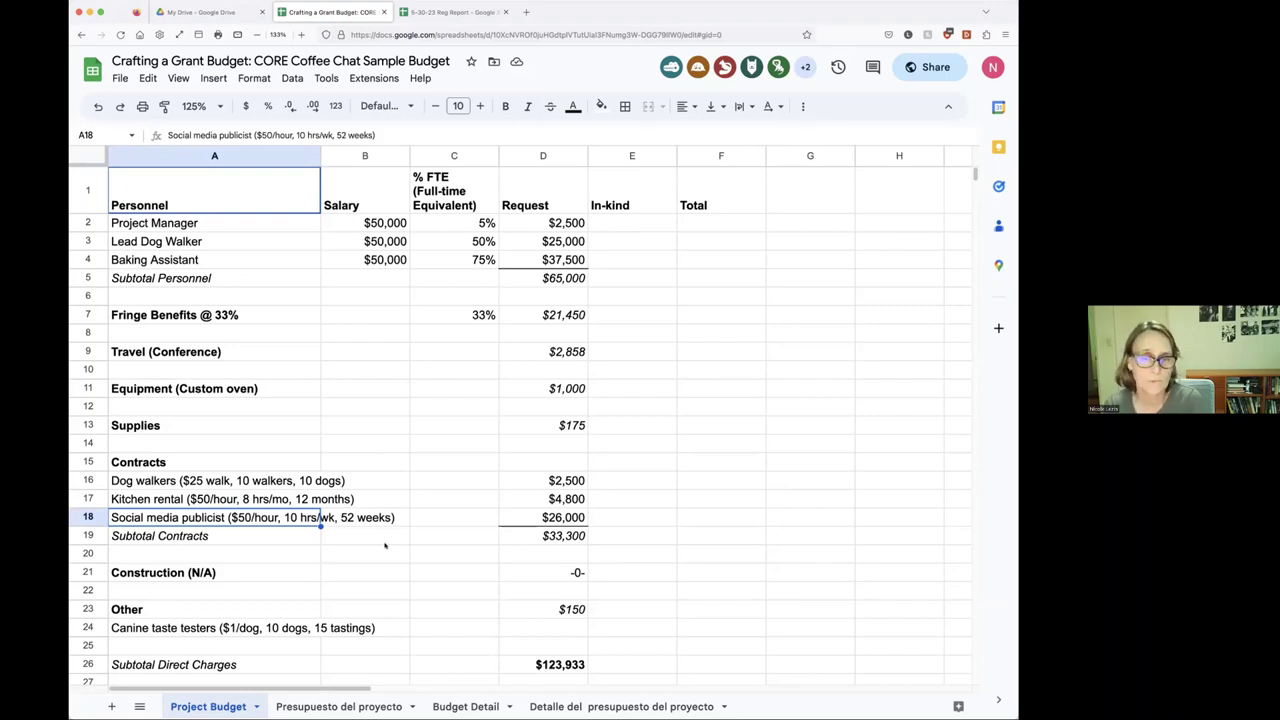
{"action": "left_click", "coordinate": [545, 536]}
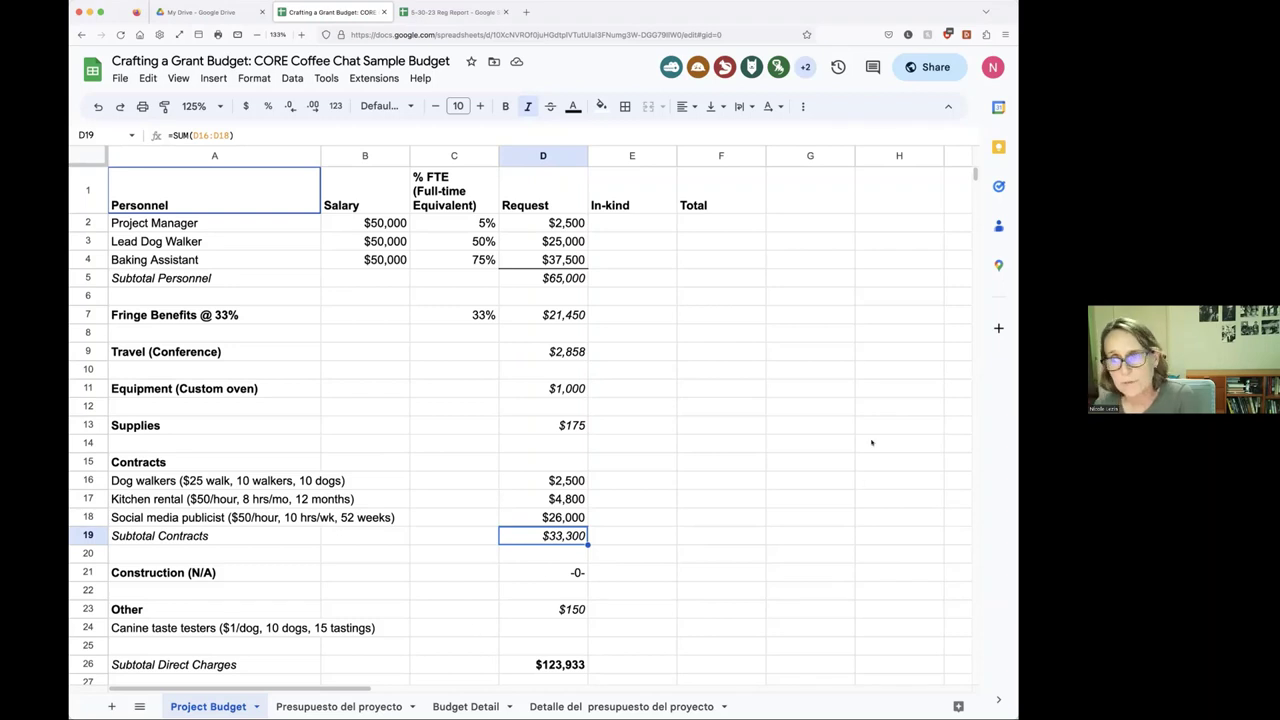
{"action": "scroll", "coordinate": [837, 518], "scroll_direction": "down", "scroll_amount": 1}
{"action": "scroll", "coordinate": [837, 518], "scroll_direction": "down", "scroll_amount": 1}
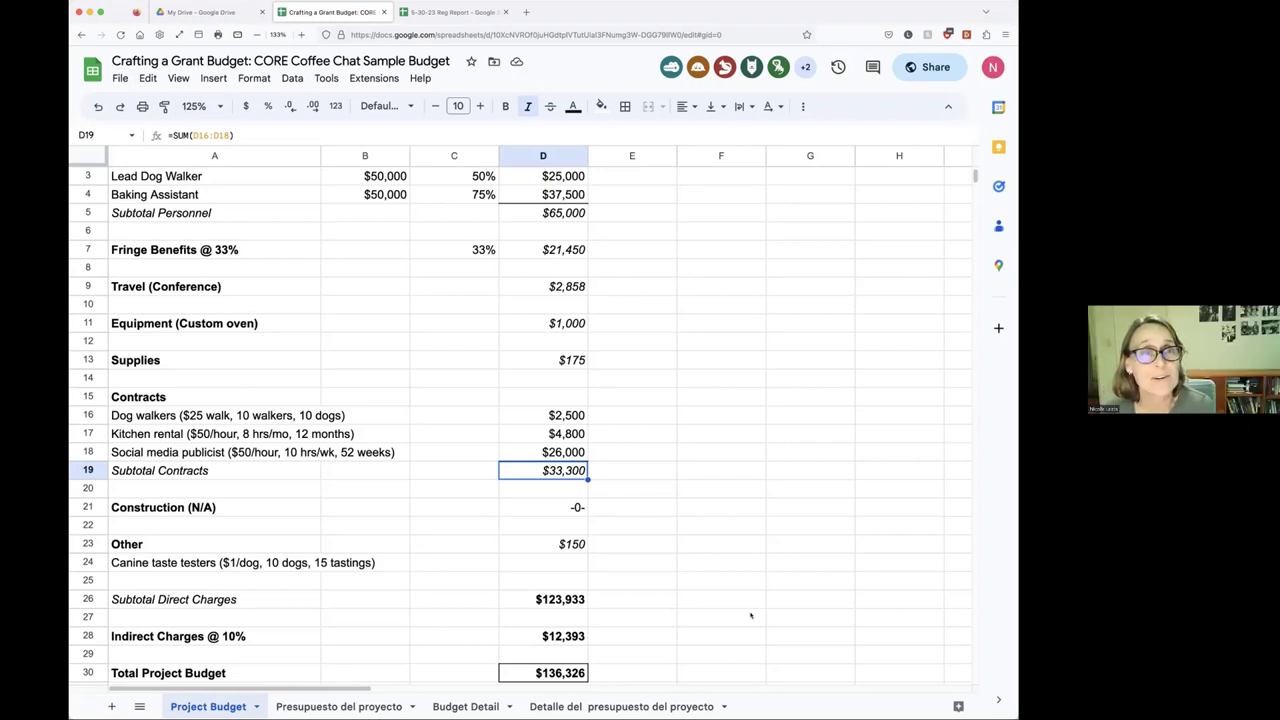
{"action": "left_click", "coordinate": [746, 538]}
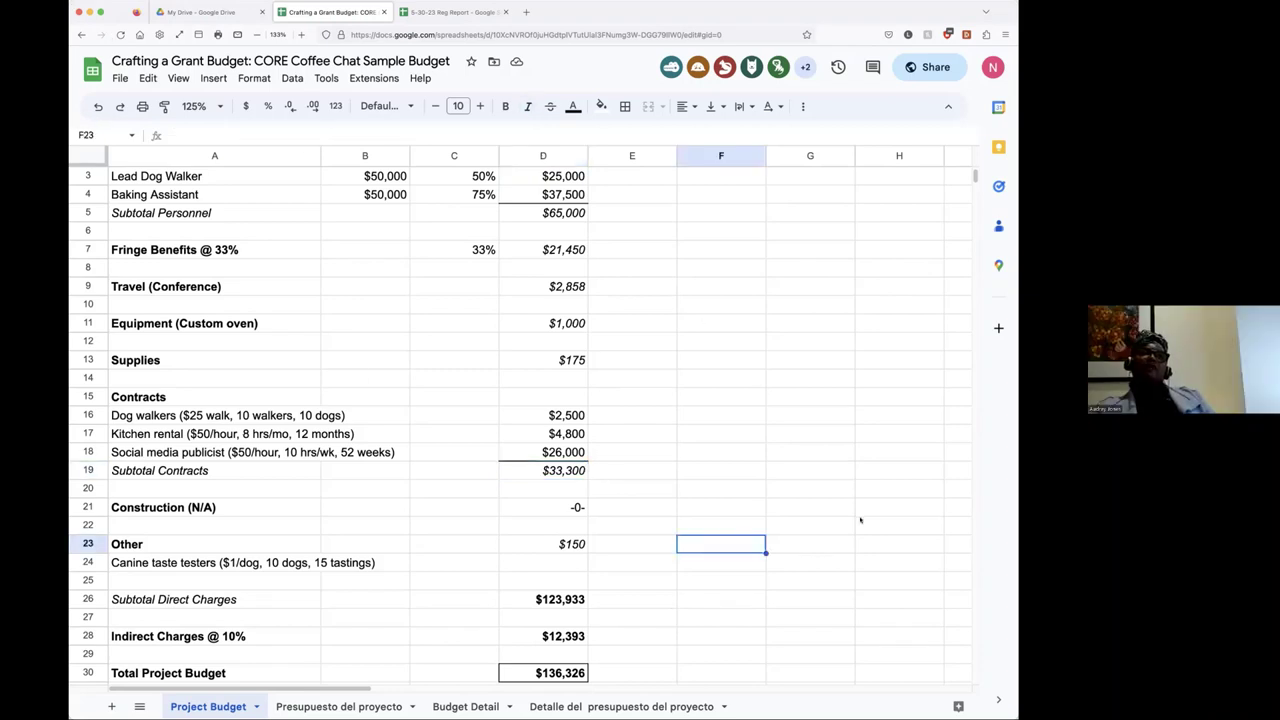
- Inspect the Travel (Conference) request formula, view its source on the Budget Detail sheet, and return to Project Budget
{"action": "left_click", "coordinate": [586, 291]}
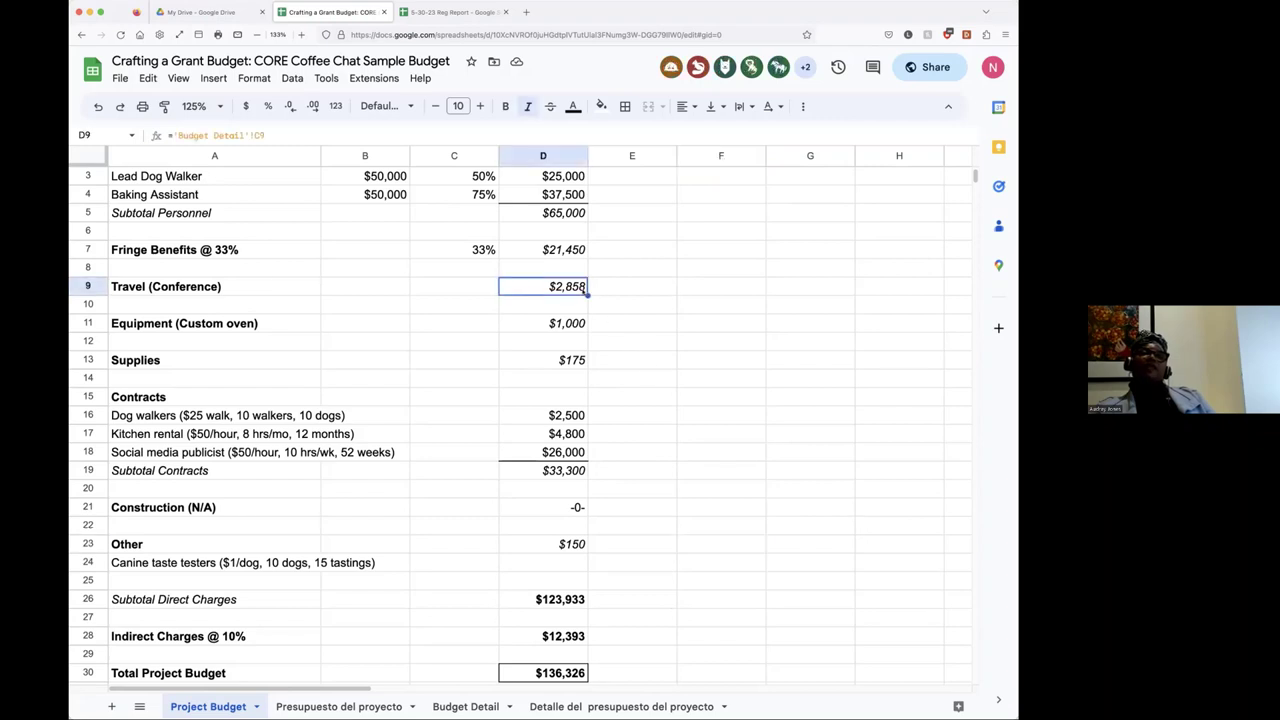
{"action": "left_click", "coordinate": [451, 705]}
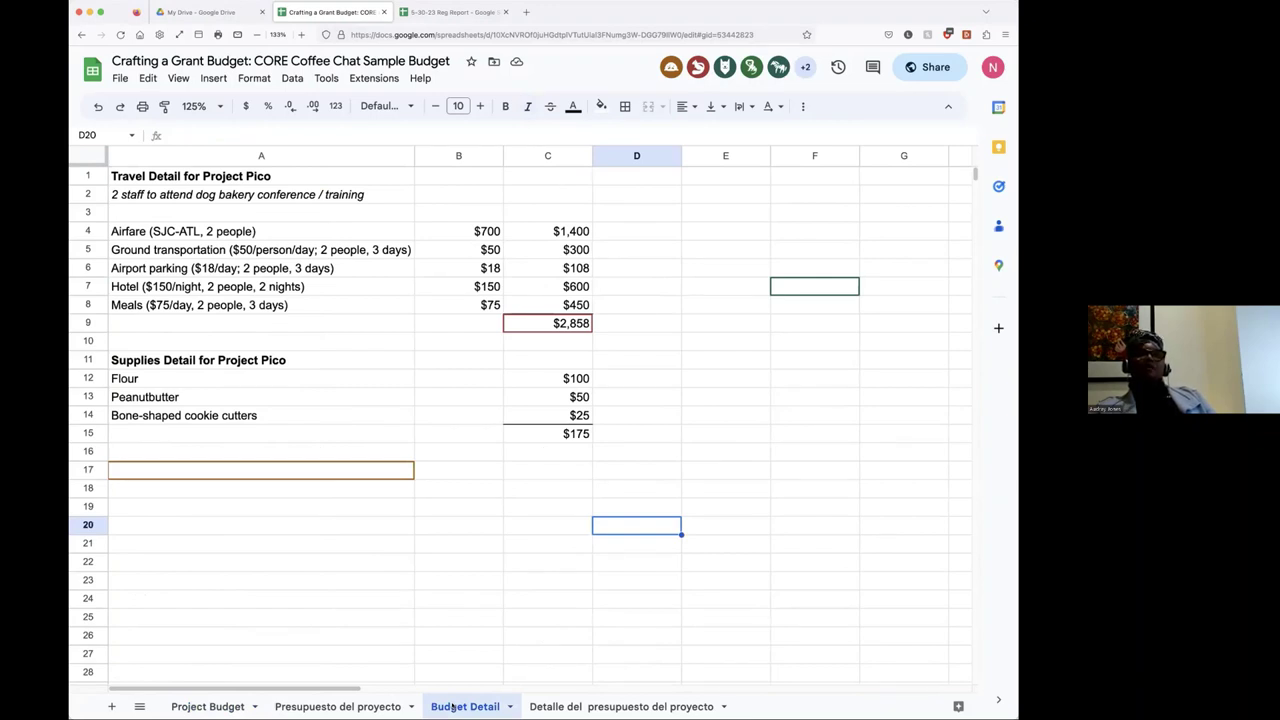
{"action": "left_click", "coordinate": [209, 706]}
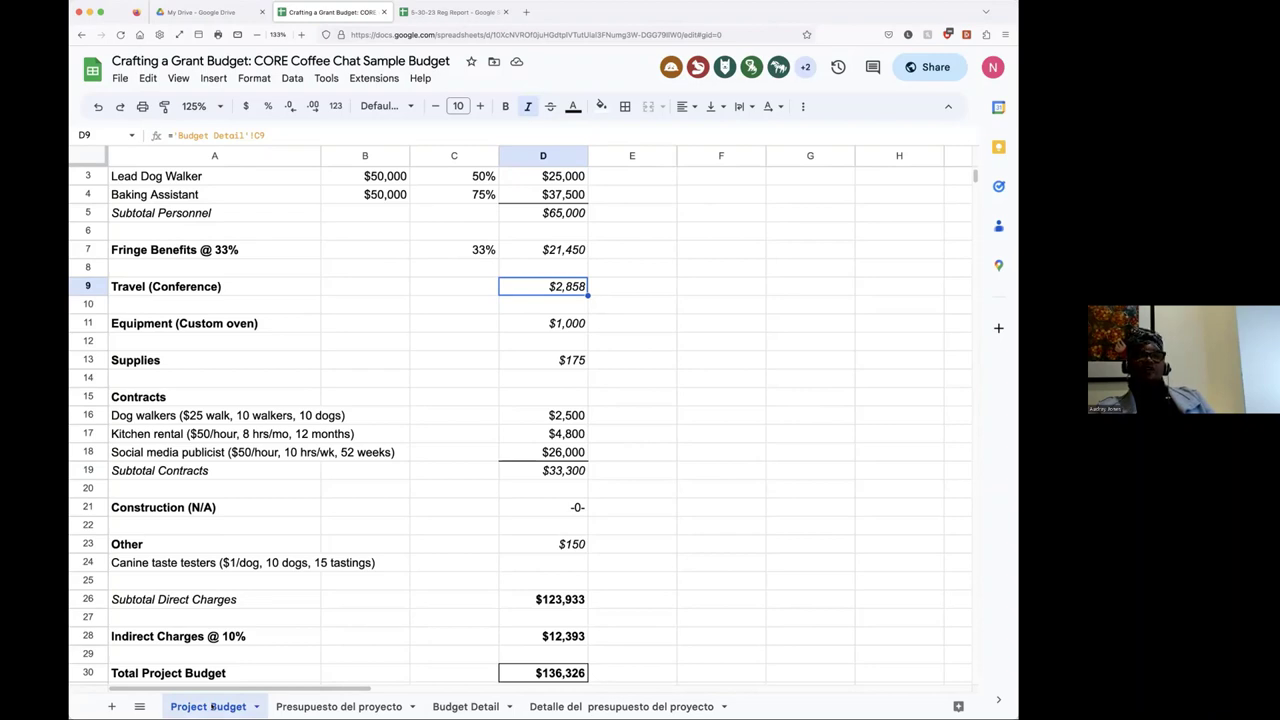
- In cell F9 of Project Budget, enter a formula that references the travel total in cell C9 of Budget Detail
{"action": "left_click", "coordinate": [697, 287]}
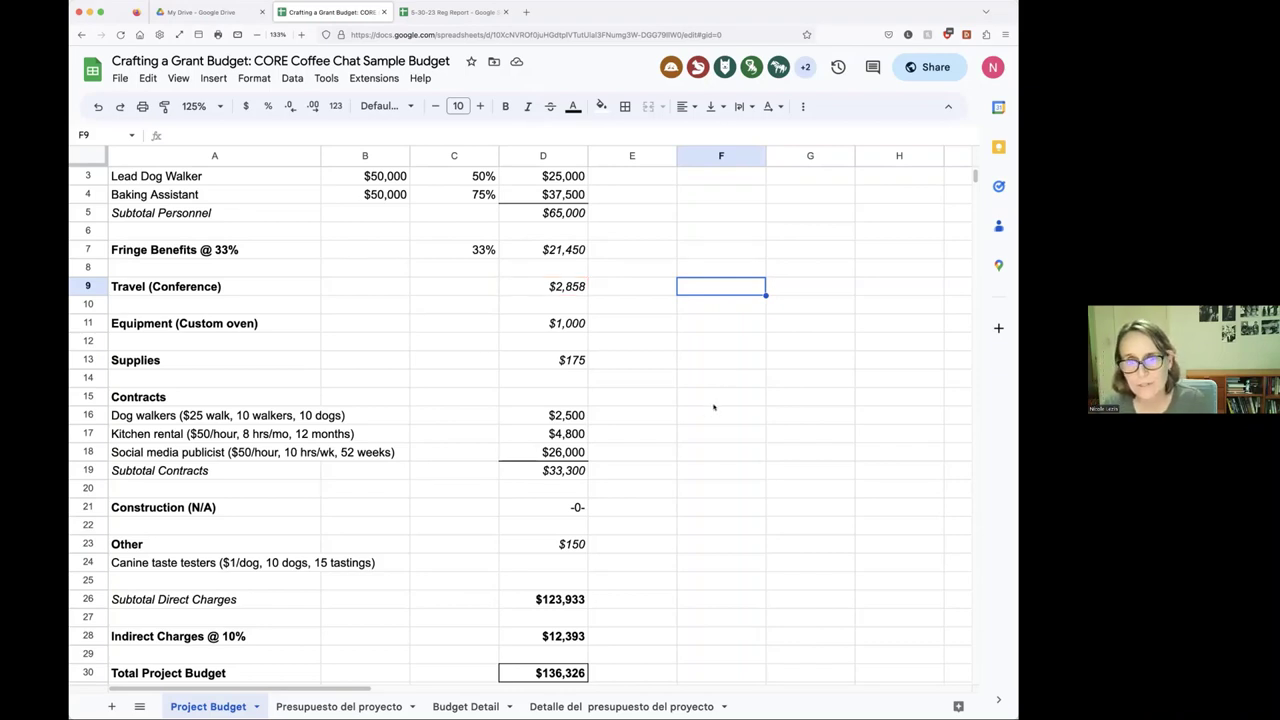
{"action": "type", "text": "+"}
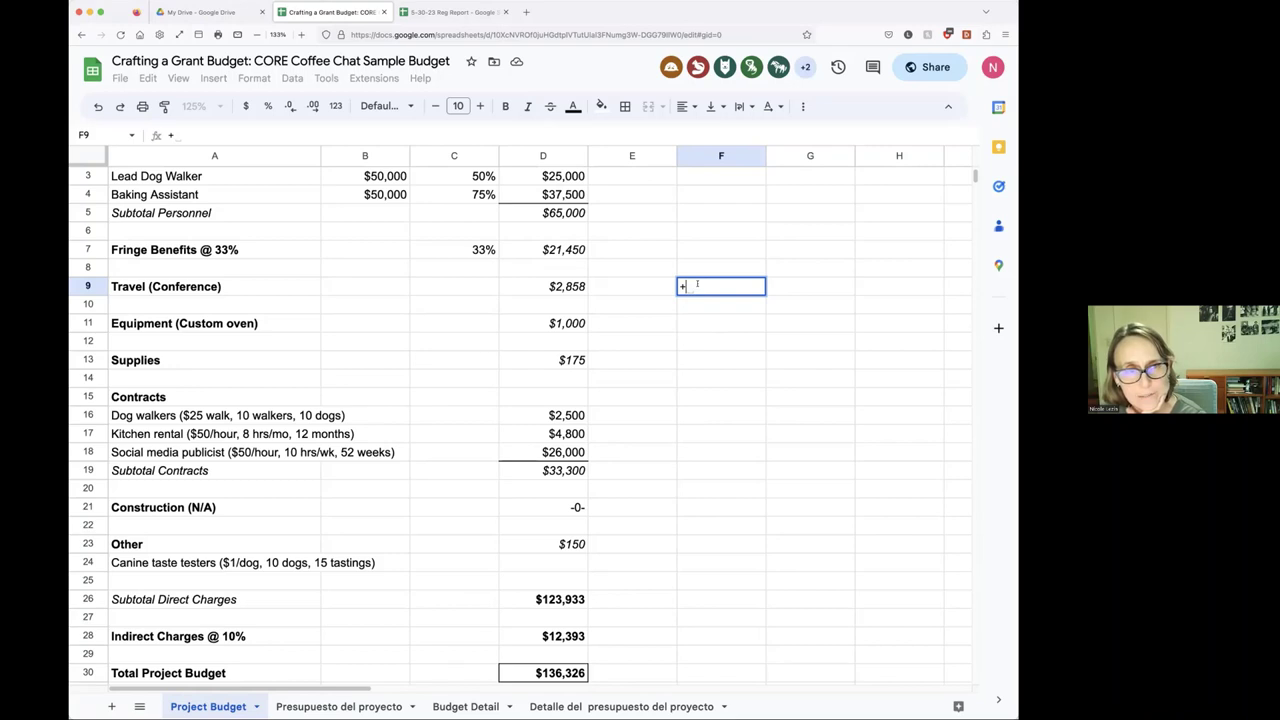
{"action": "left_click", "coordinate": [465, 706]}
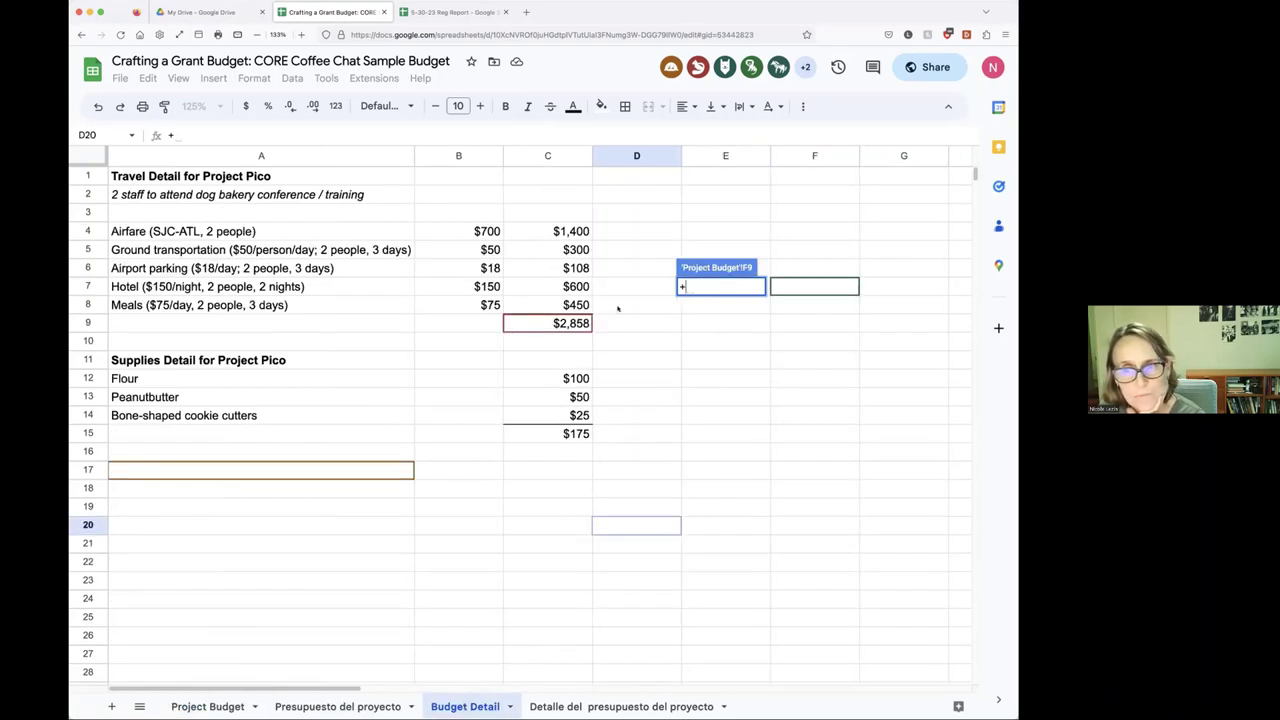
{"action": "left_click", "coordinate": [563, 324]}
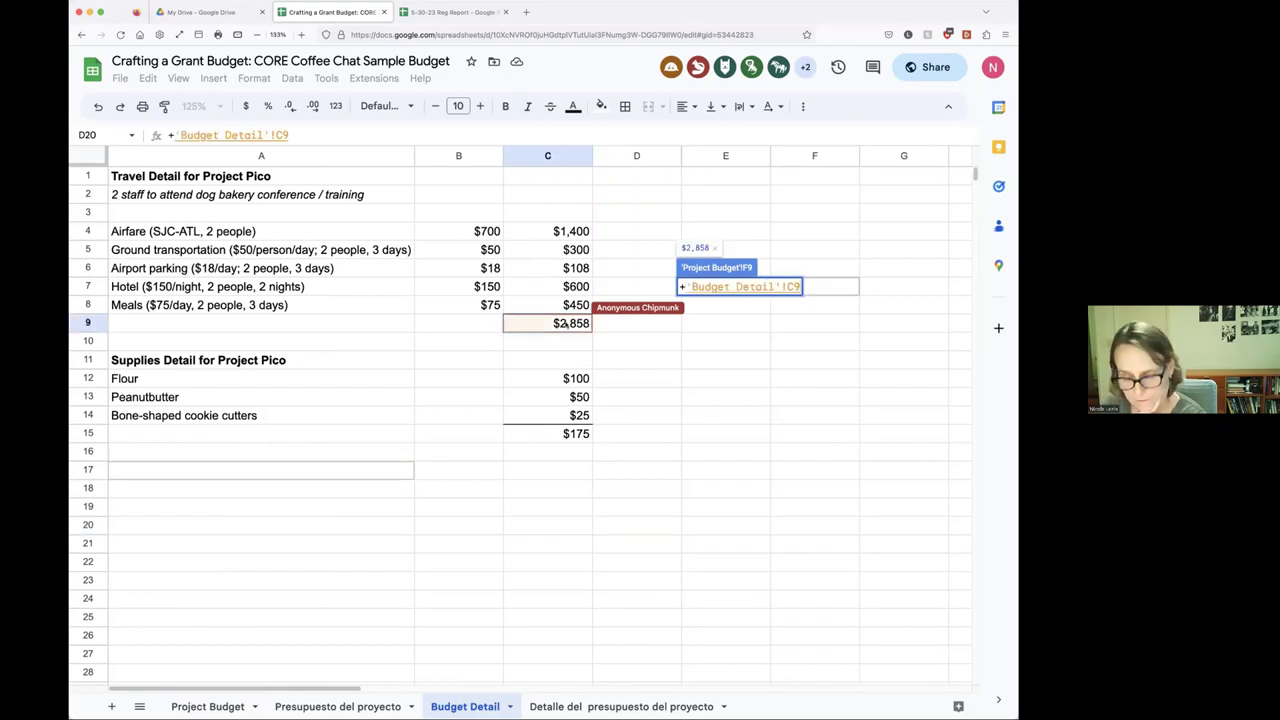
{"action": "key", "text": "Return"}
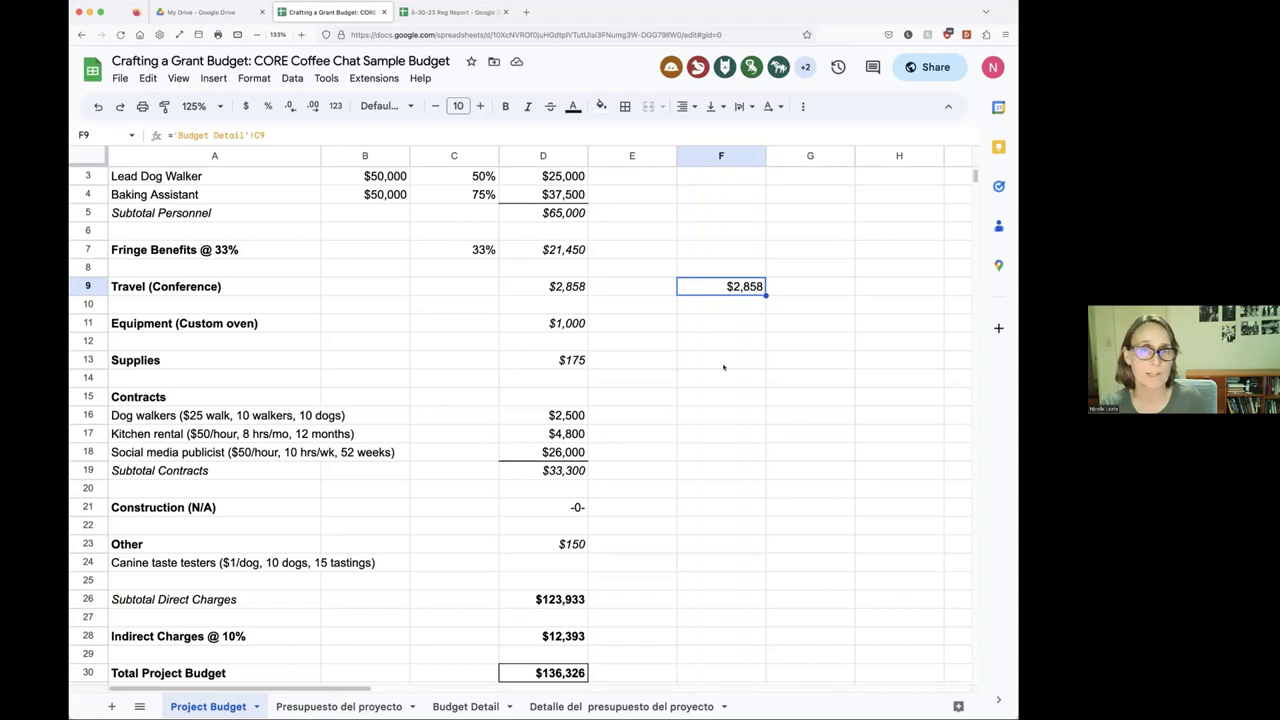
- Compare the formulas in the Travel (Conference) row's Request and Total cells, D9 and F9
{"action": "left_click", "coordinate": [567, 284]}
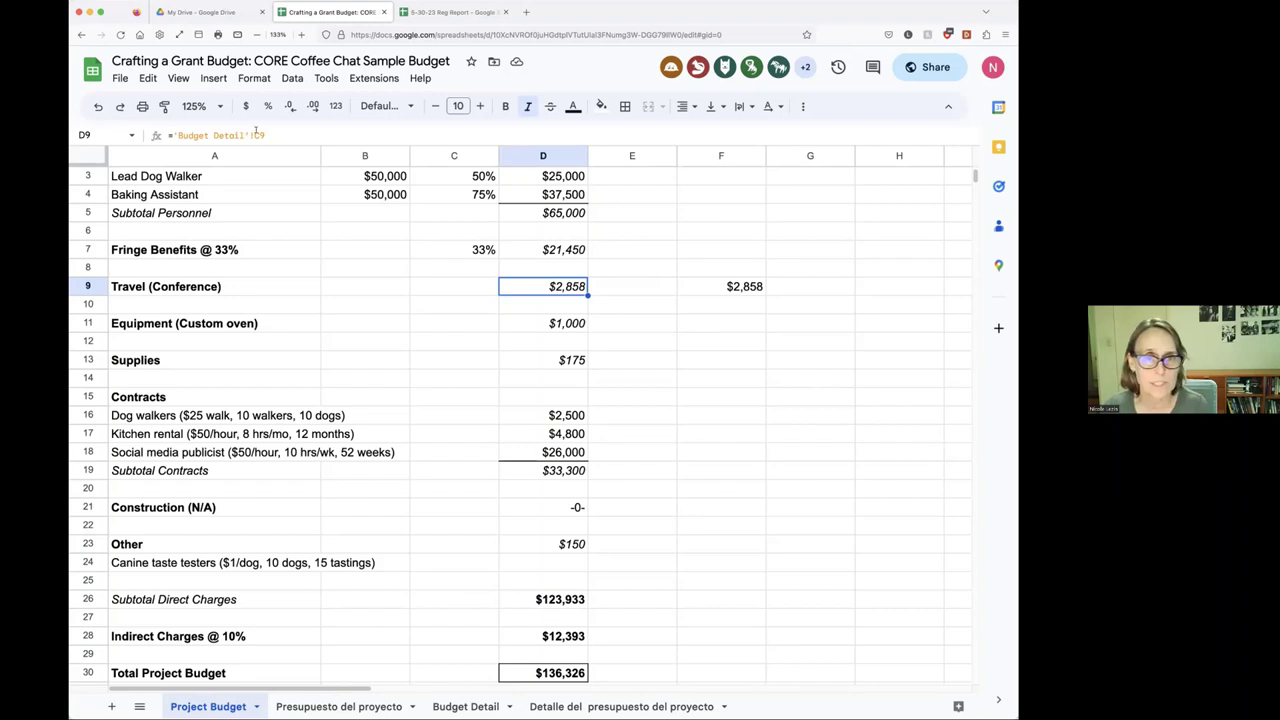
{"action": "left_click", "coordinate": [729, 289]}
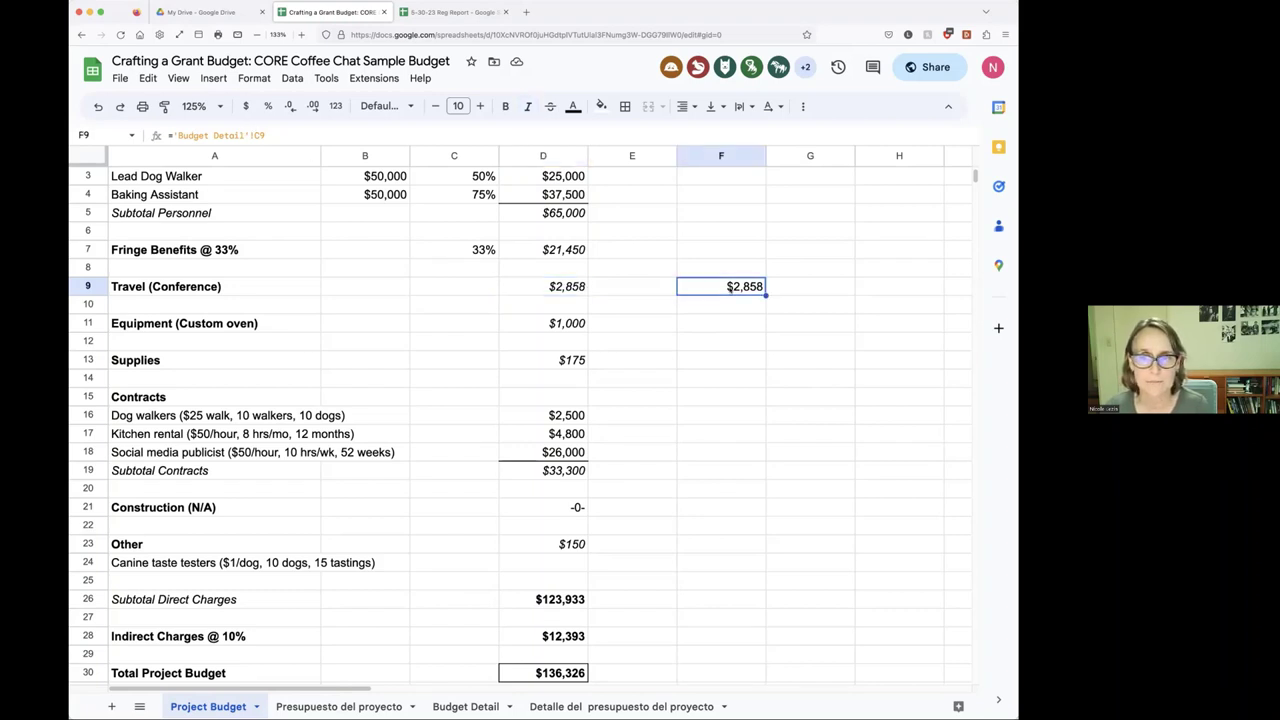
{"action": "left_click", "coordinate": [706, 376]}
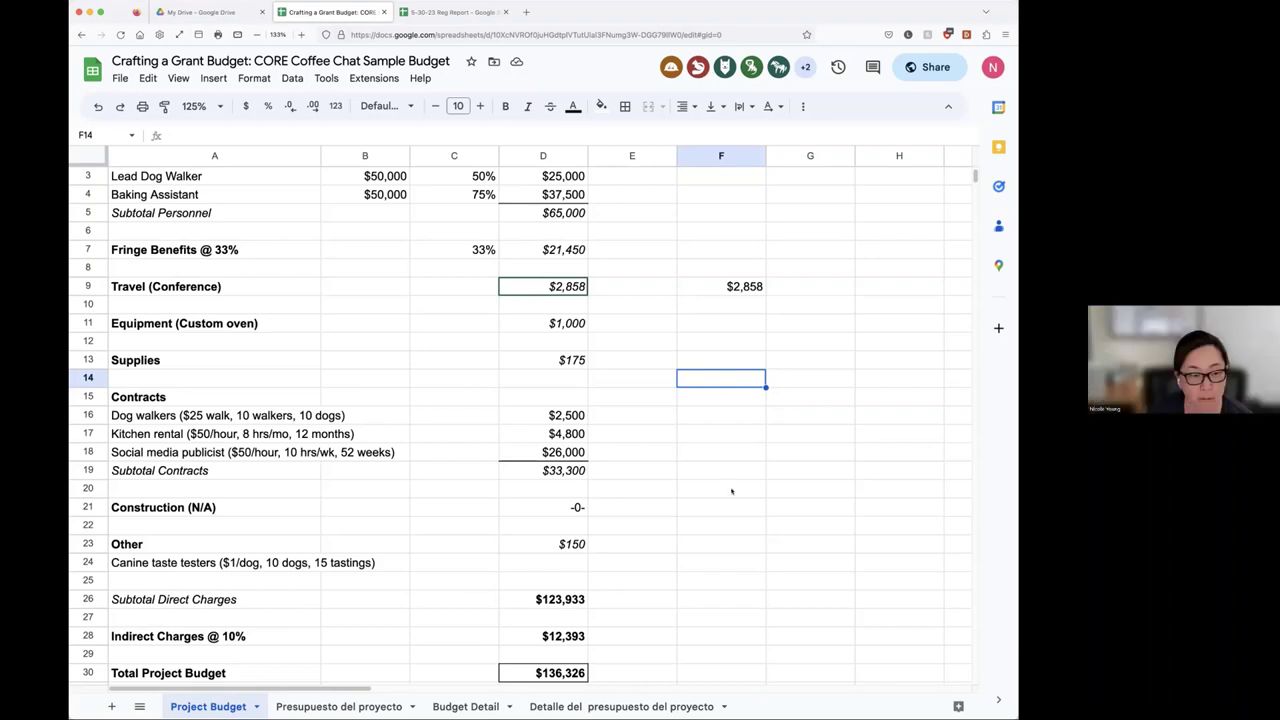
- Copy the travel total from cell C9 of Budget Detail and paste only its value into cell F11 of Project Budget
{"action": "left_click", "coordinate": [732, 501]}
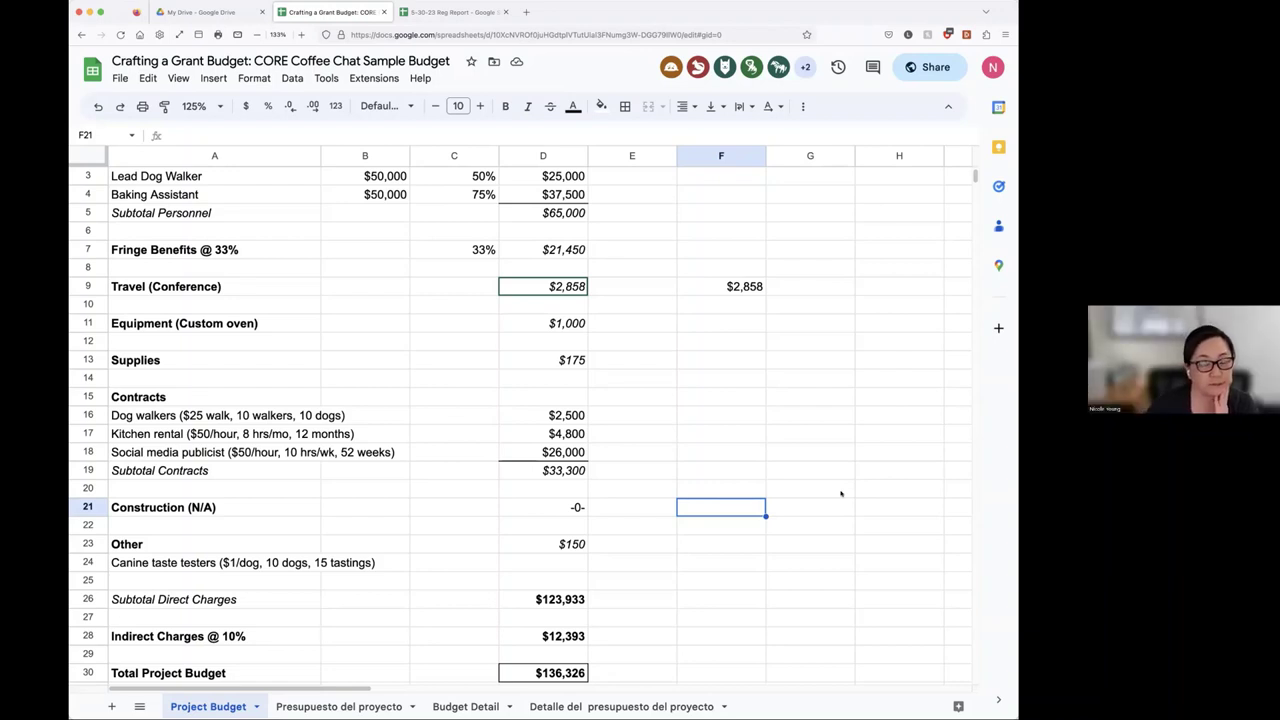
{"action": "left_click", "coordinate": [745, 323]}
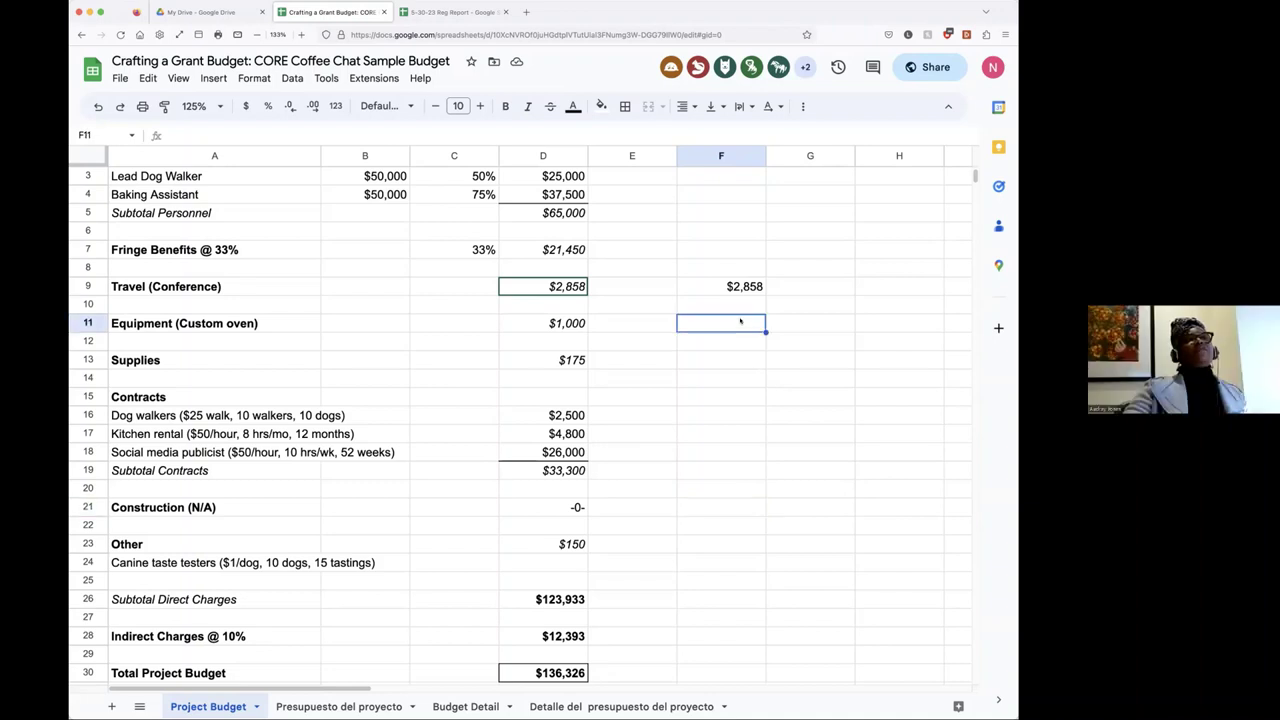
{"action": "left_click", "coordinate": [470, 706]}
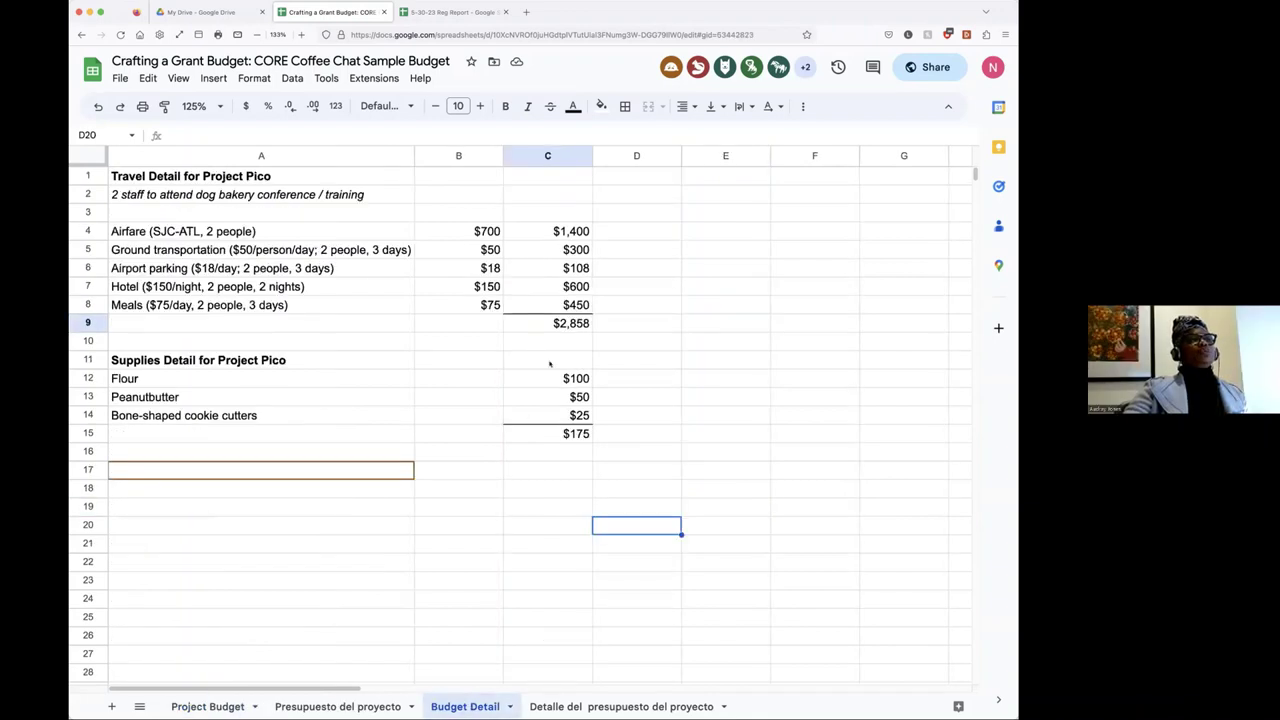
{"action": "left_click", "coordinate": [565, 323]}
{"action": "right_click", "coordinate": [565, 323]}
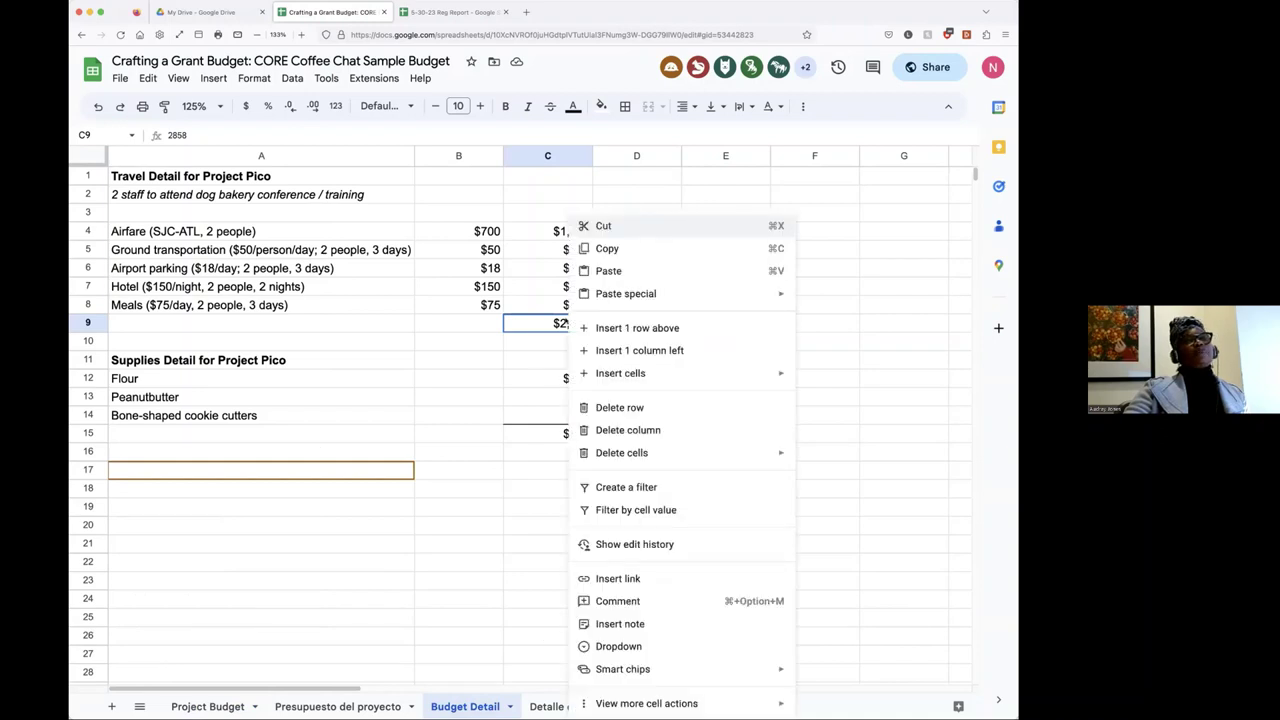
{"action": "left_click", "coordinate": [607, 248]}
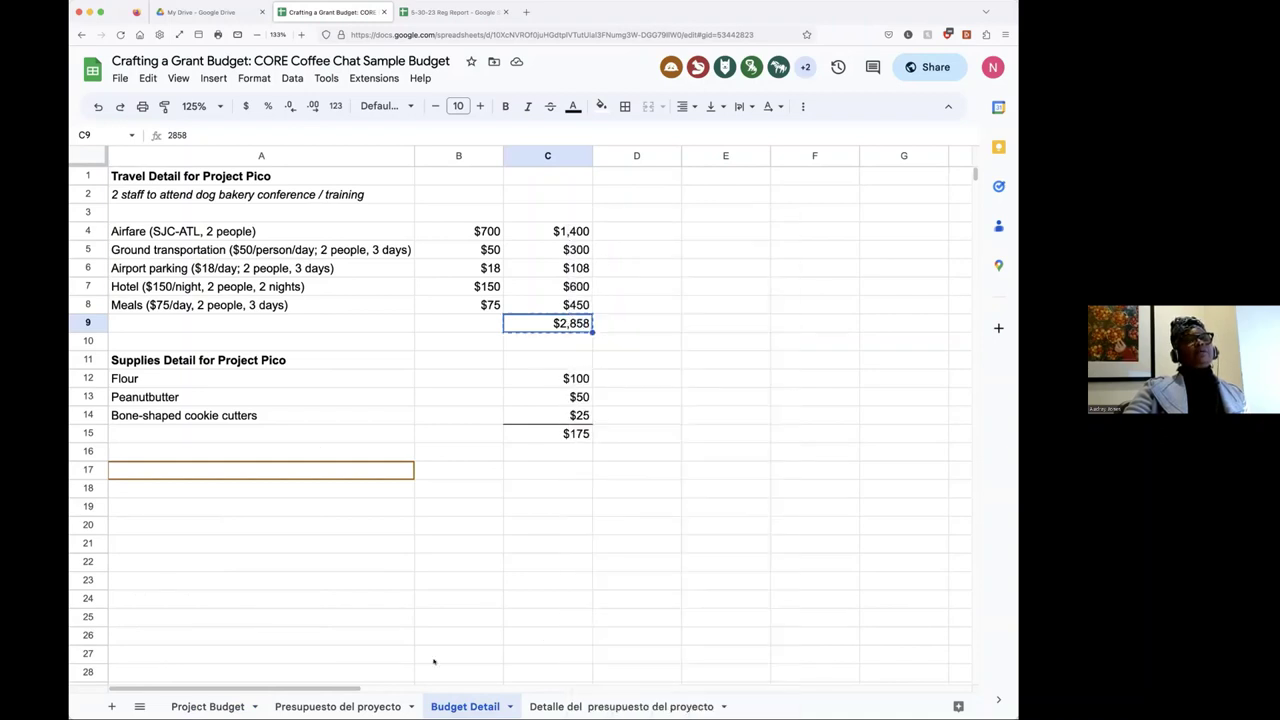
{"action": "left_click", "coordinate": [242, 703]}
{"action": "left_click", "coordinate": [708, 326]}
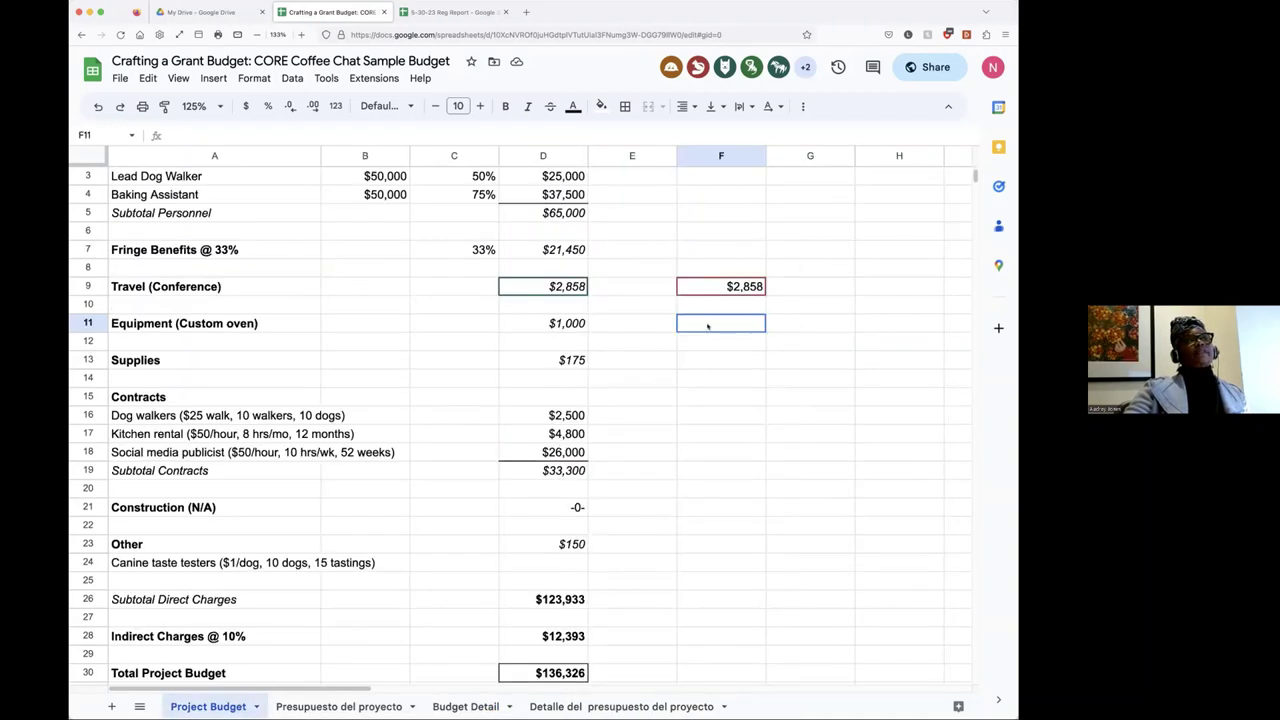
{"action": "right_click", "coordinate": [708, 326]}
{"action": "mouse_move", "coordinate": [736, 293]}
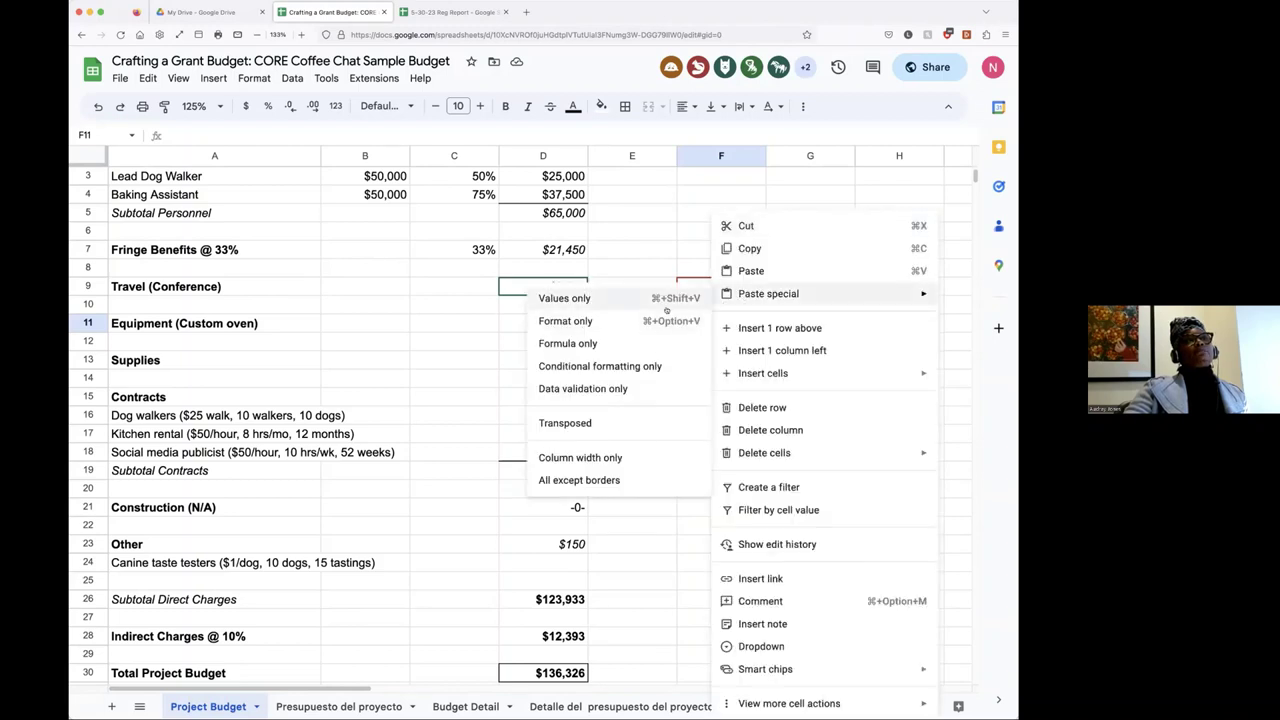
{"action": "left_click", "coordinate": [603, 299]}
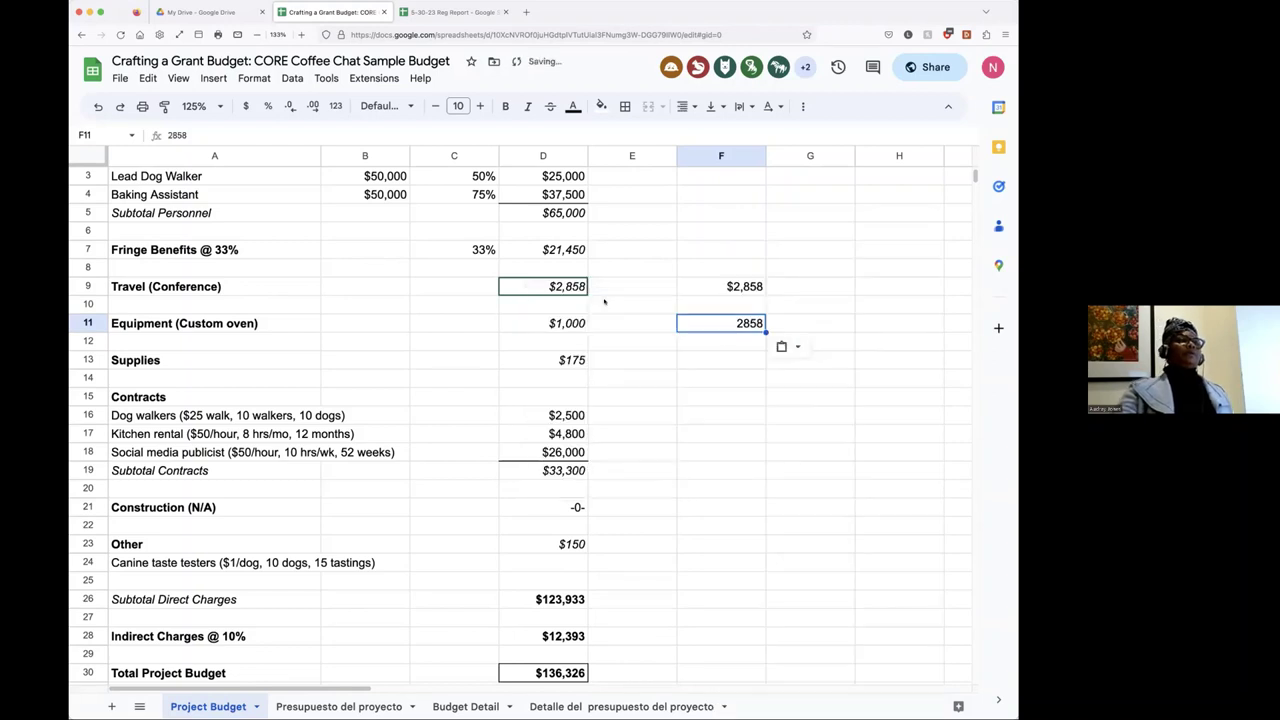
{"action": "left_click", "coordinate": [785, 463]}
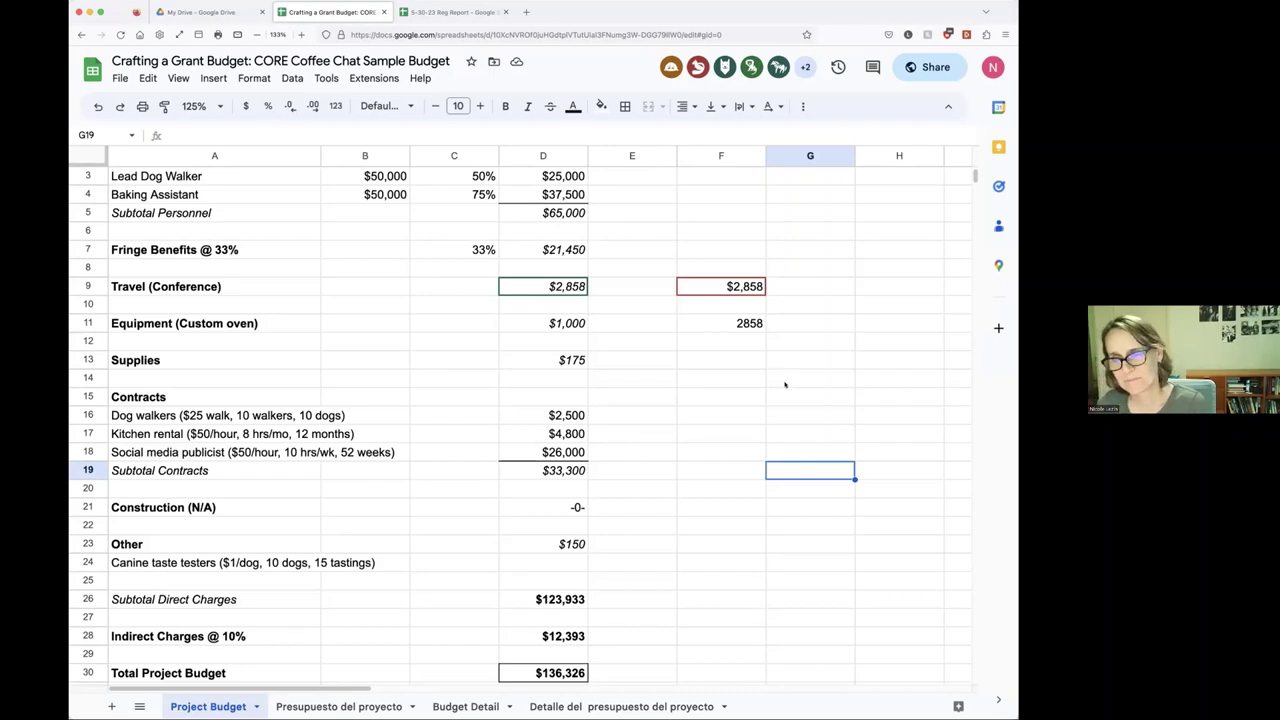
- Inspect the pasted content of cell F11 and review the Paste special options available for it without applying any
{"action": "left_click", "coordinate": [712, 318]}
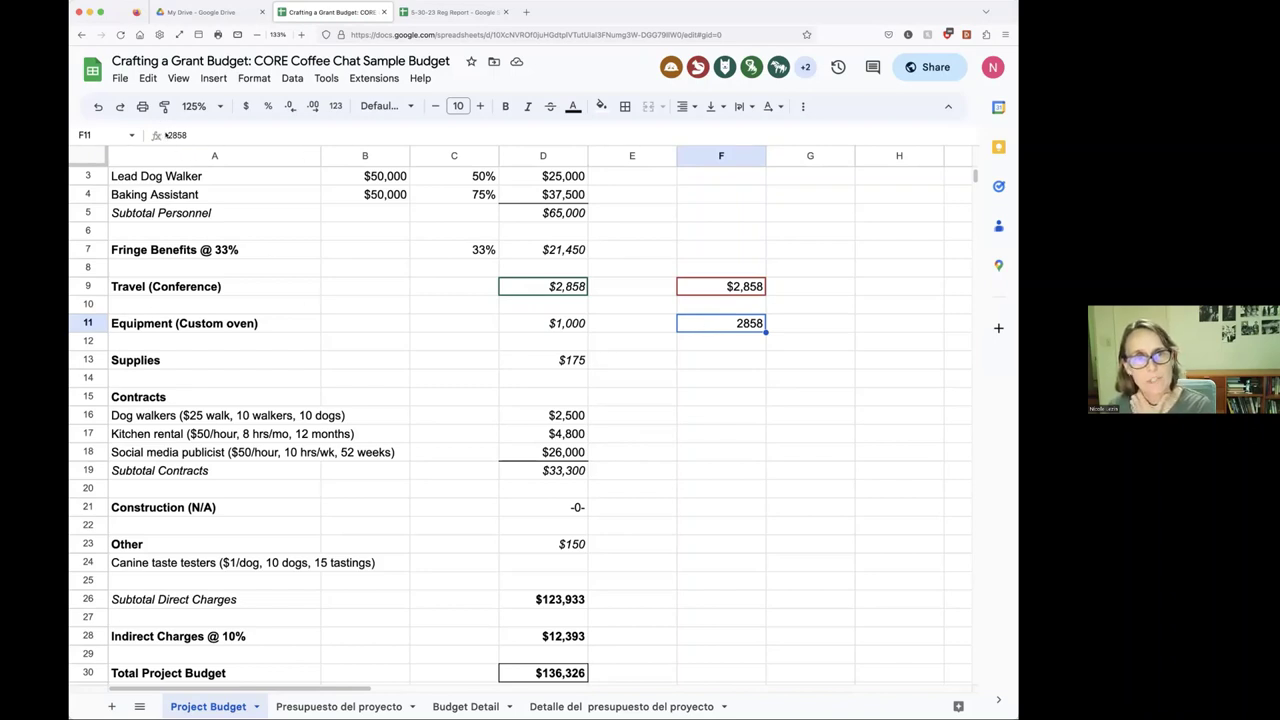
{"action": "left_click_drag", "start_coordinate": [167, 134], "coordinate": [191, 135]}
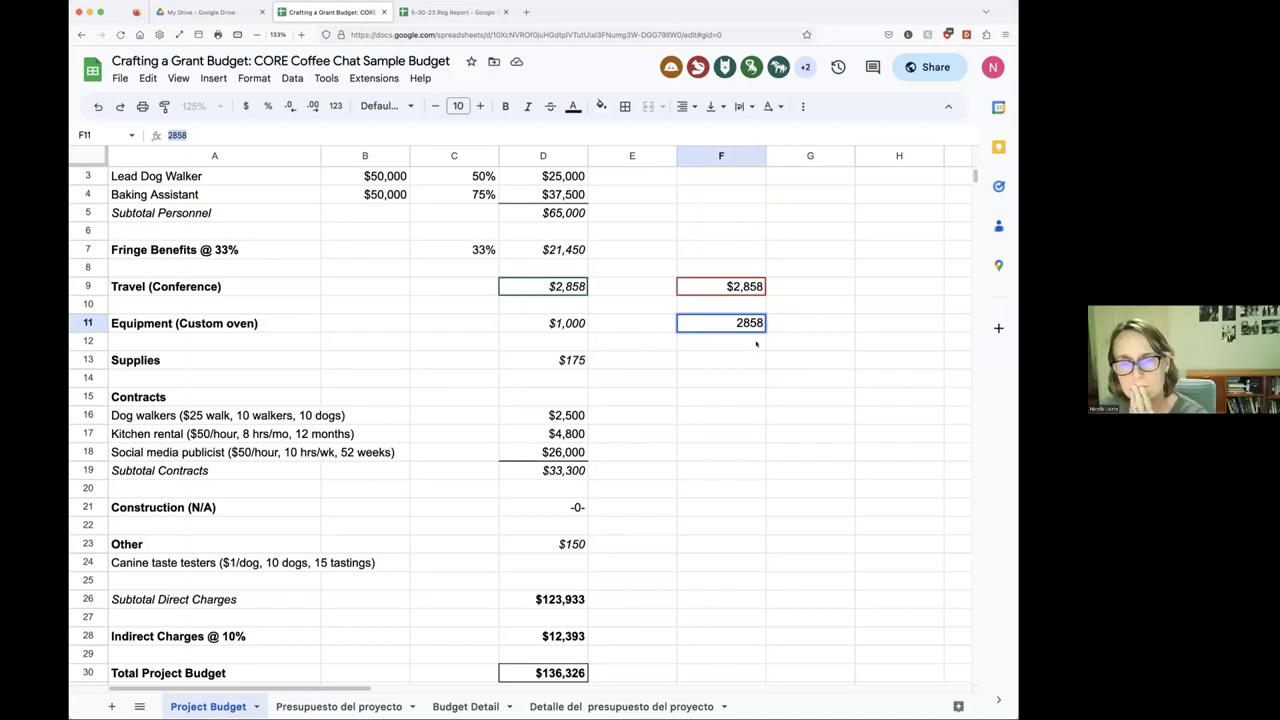
{"action": "left_click", "coordinate": [708, 342]}
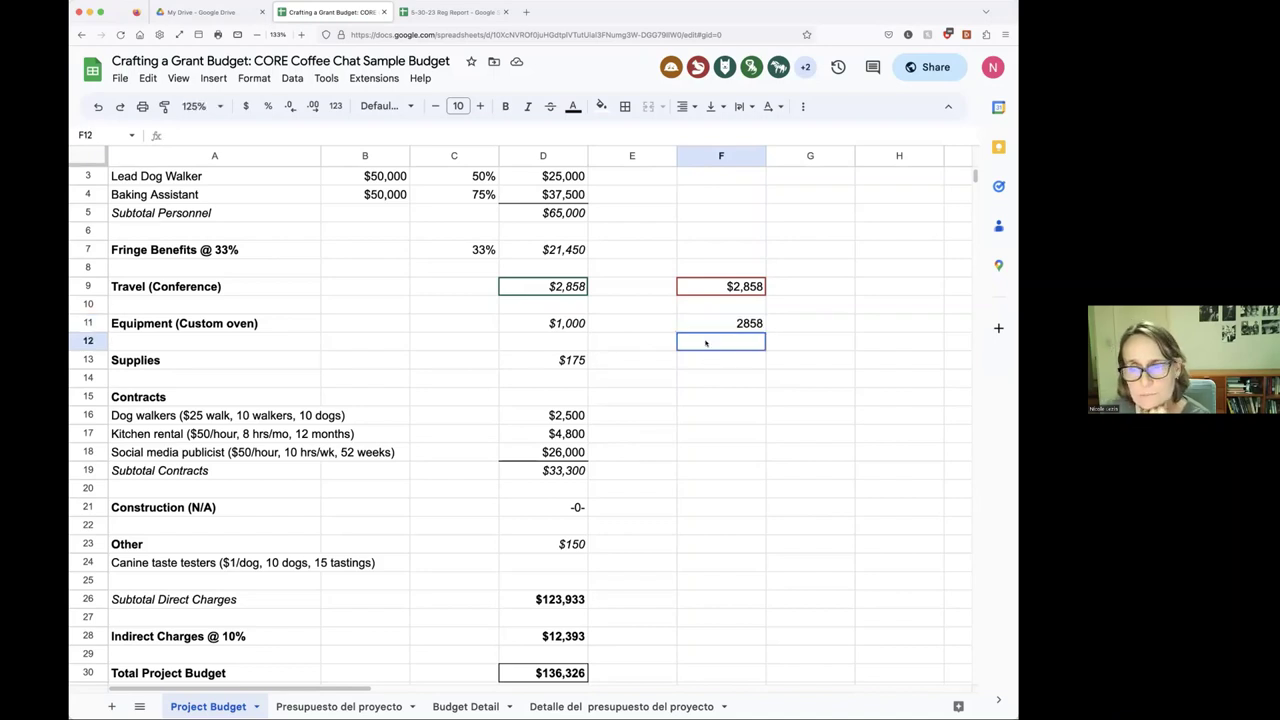
{"action": "left_click", "coordinate": [705, 326]}
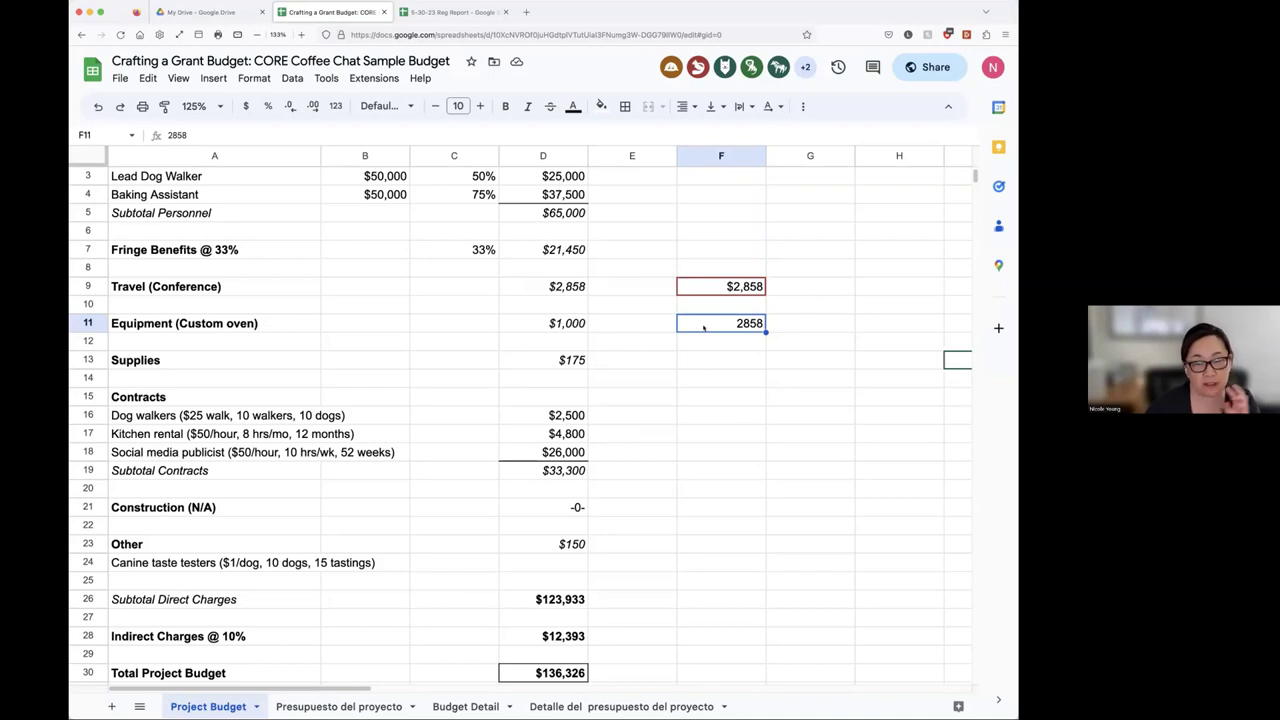
{"action": "right_click", "coordinate": [704, 327]}
{"action": "mouse_move", "coordinate": [722, 294]}
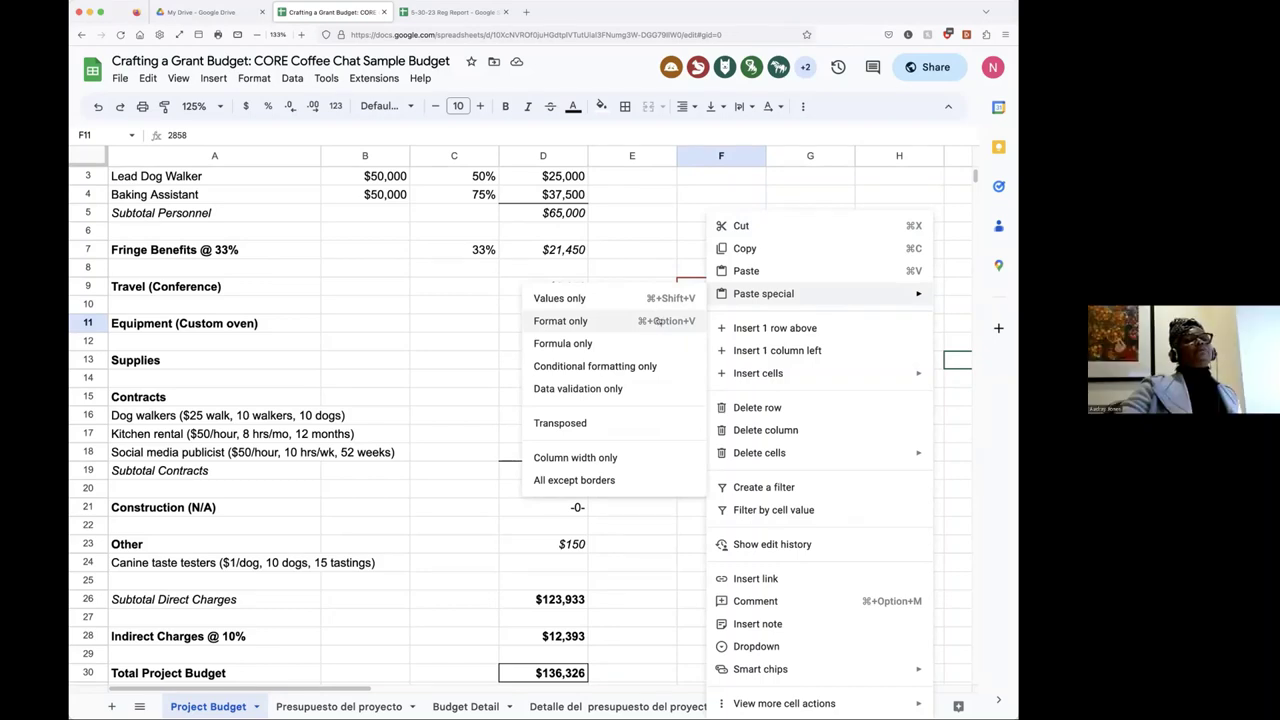
{"action": "left_click", "coordinate": [662, 596]}
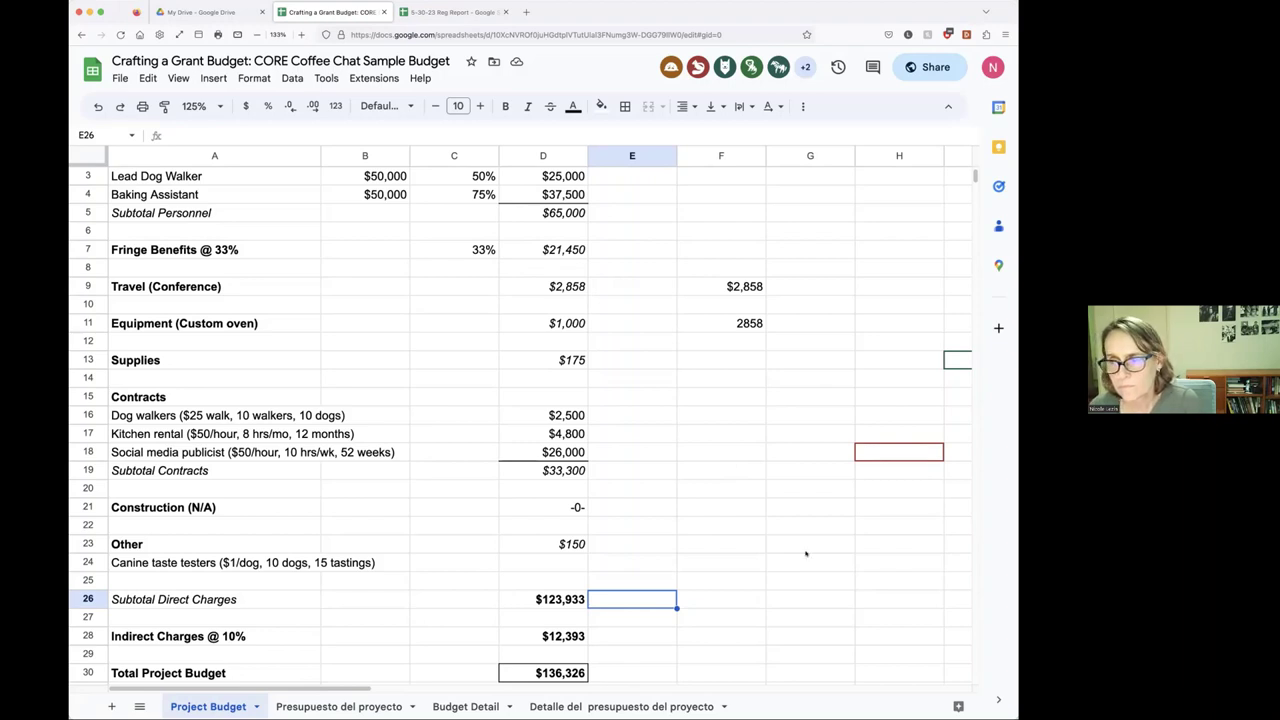
- Examine the formulas behind the Subtotal Contracts and Subtotal Direct Charges amounts in cells D19 and D26
{"action": "left_click", "coordinate": [790, 476]}
{"action": "scroll", "coordinate": [790, 476], "scroll_direction": "down", "scroll_amount": 2}
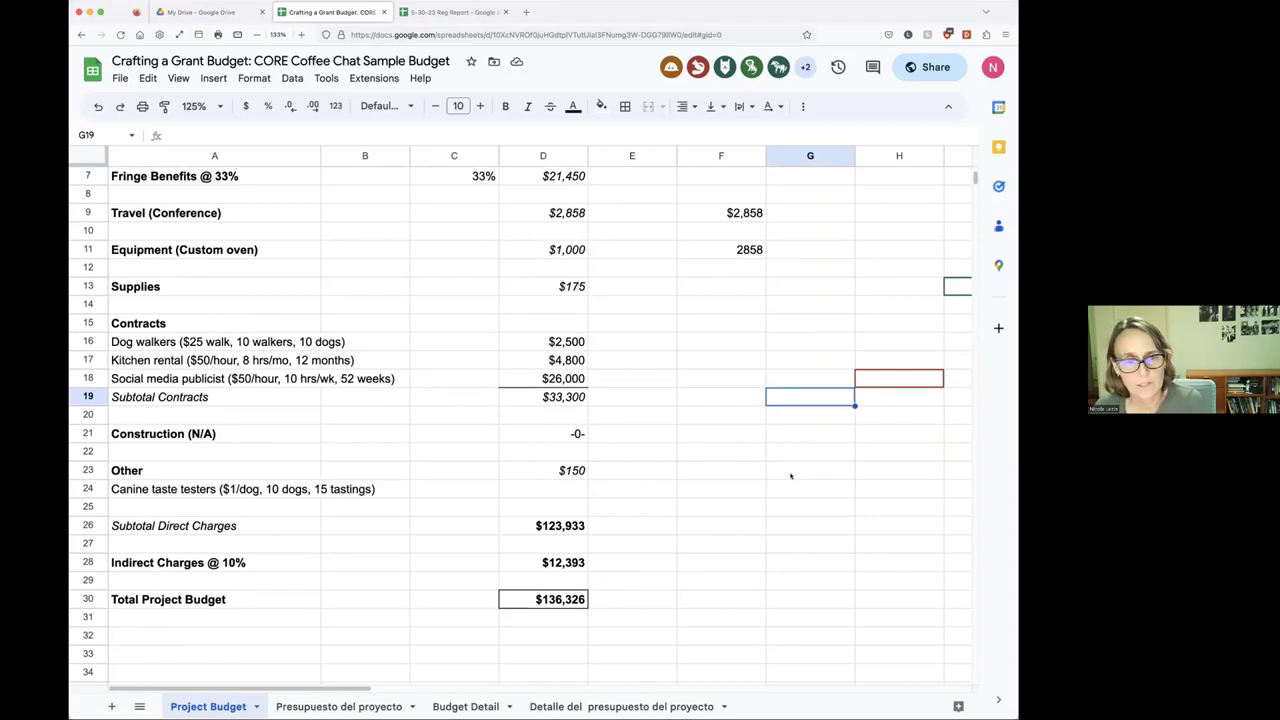
{"action": "left_click", "coordinate": [714, 549]}
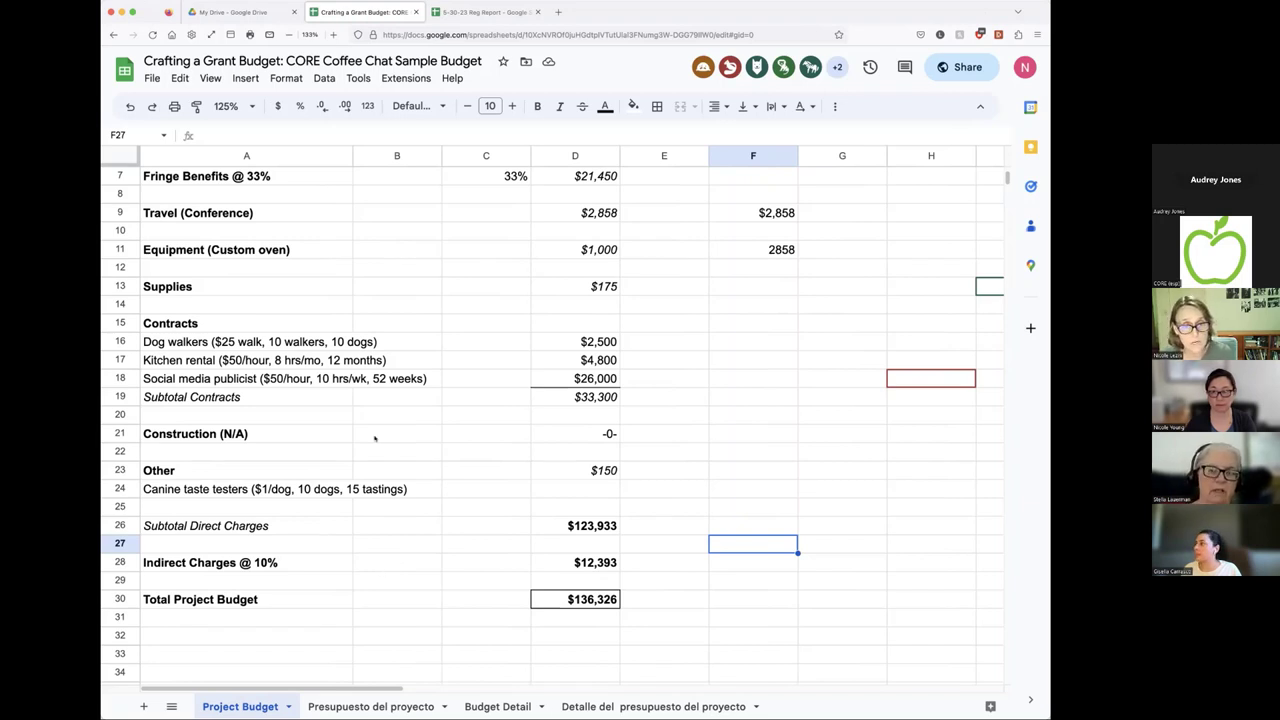
{"action": "left_click", "coordinate": [573, 397]}
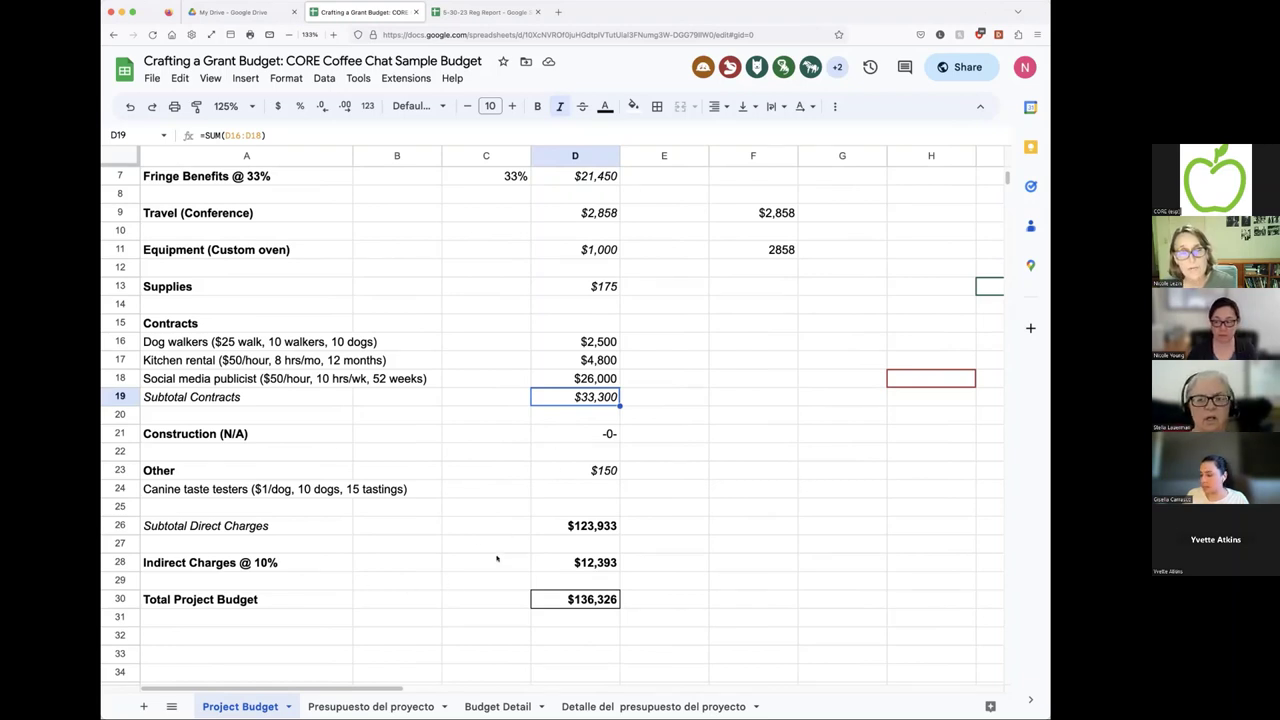
{"action": "left_click", "coordinate": [591, 527]}
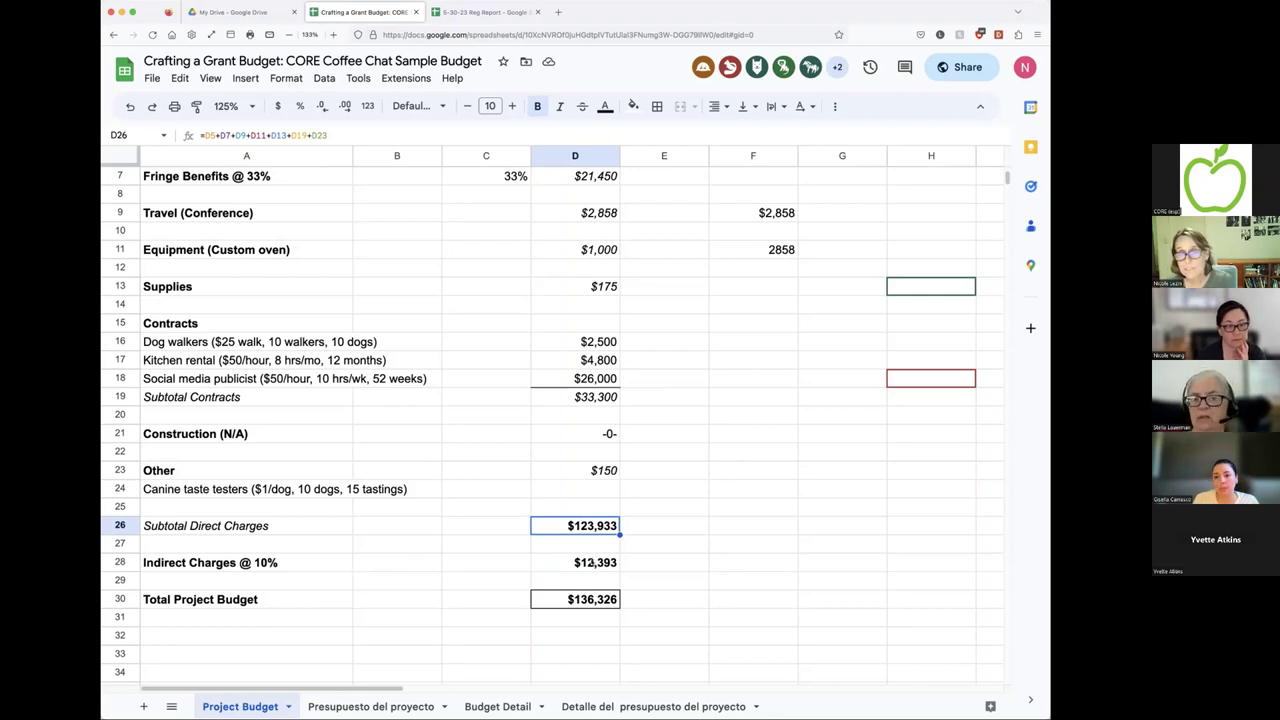
- Compare the Indirect Charges @ 10% and Total Project Budget formulas in D28 and D30 with the direct charges subtotal they build on
{"action": "left_click", "coordinate": [575, 562]}
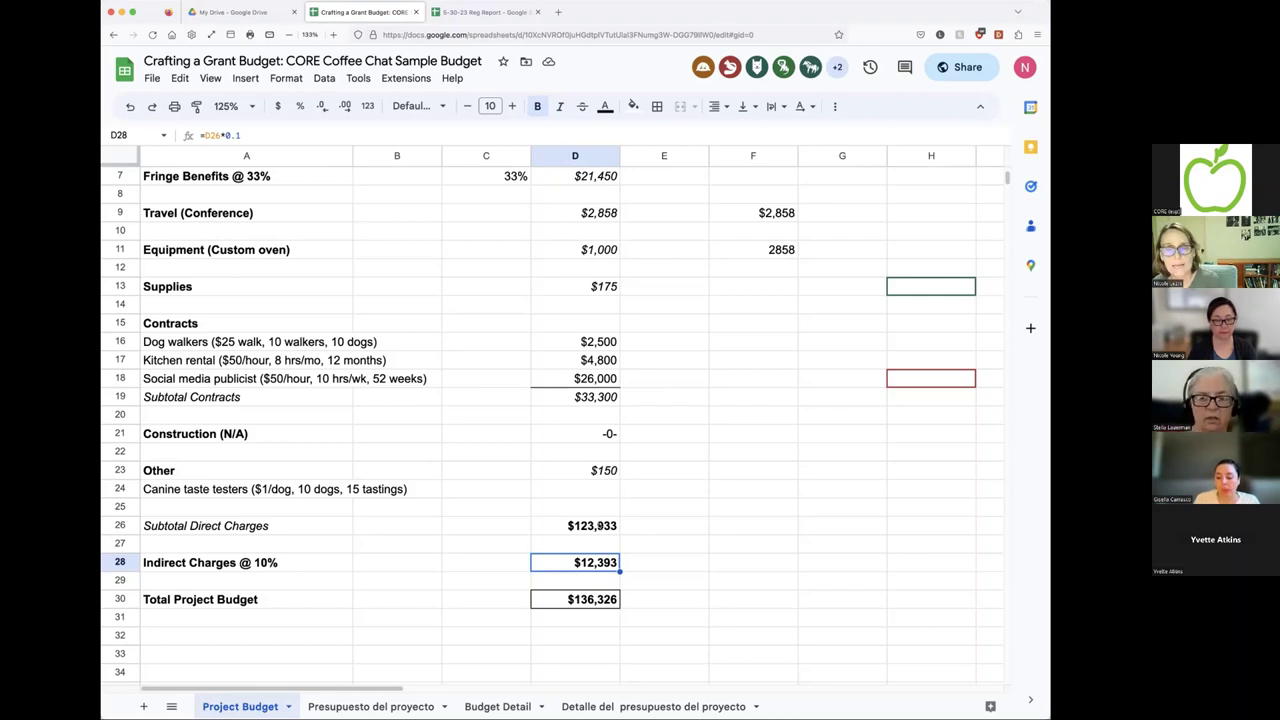
{"action": "left_click", "coordinate": [599, 528]}
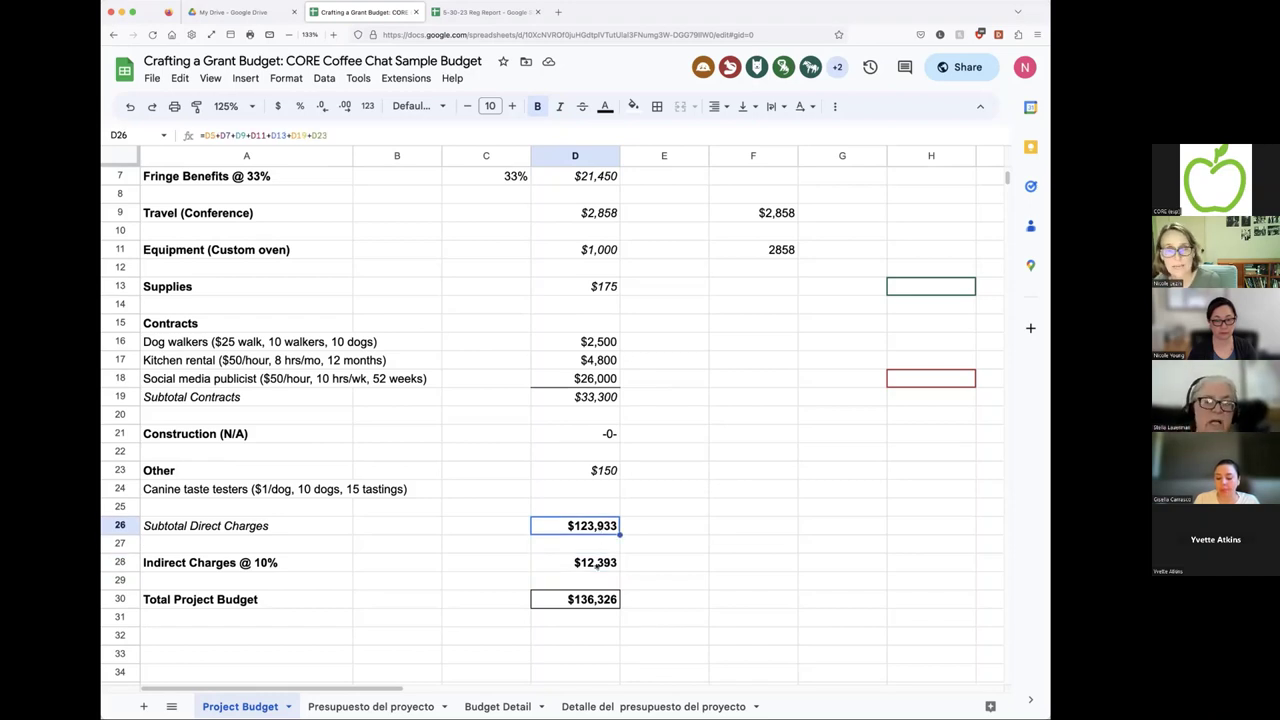
{"action": "left_click", "coordinate": [597, 565]}
{"action": "left_click", "coordinate": [592, 599]}
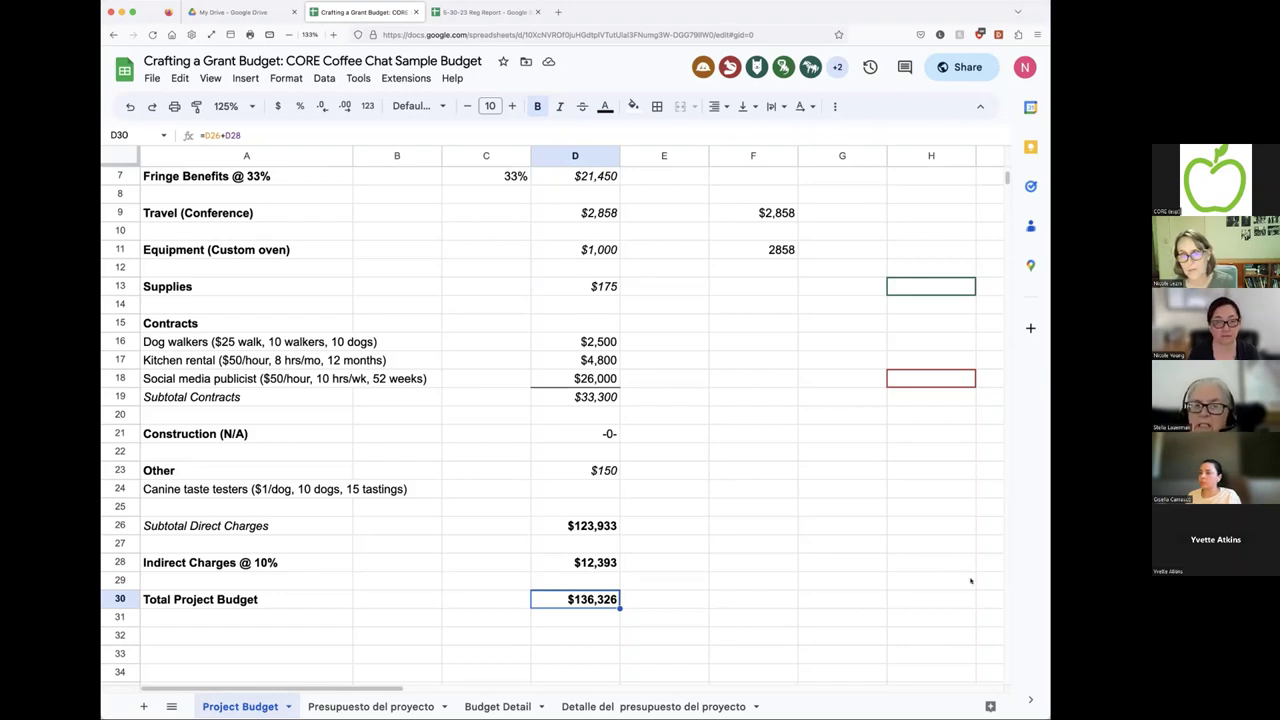
{"action": "left_click", "coordinate": [584, 563]}
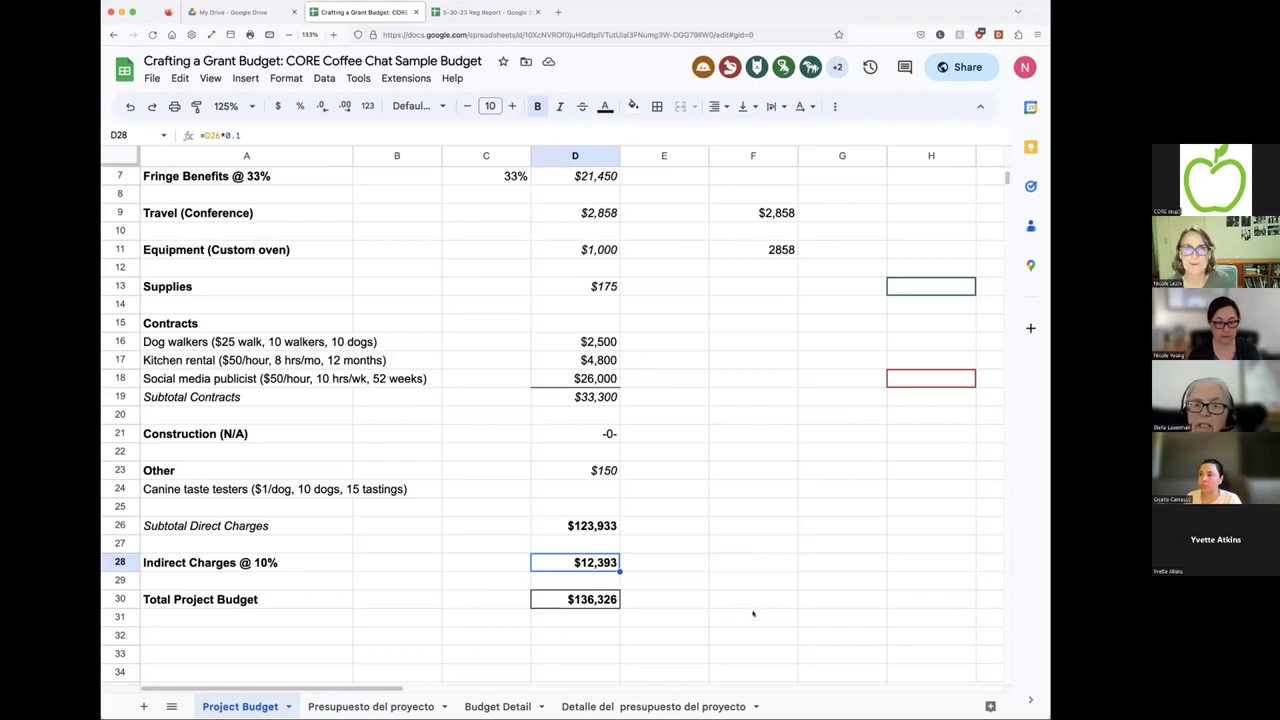
{"action": "left_click", "coordinate": [775, 577]}
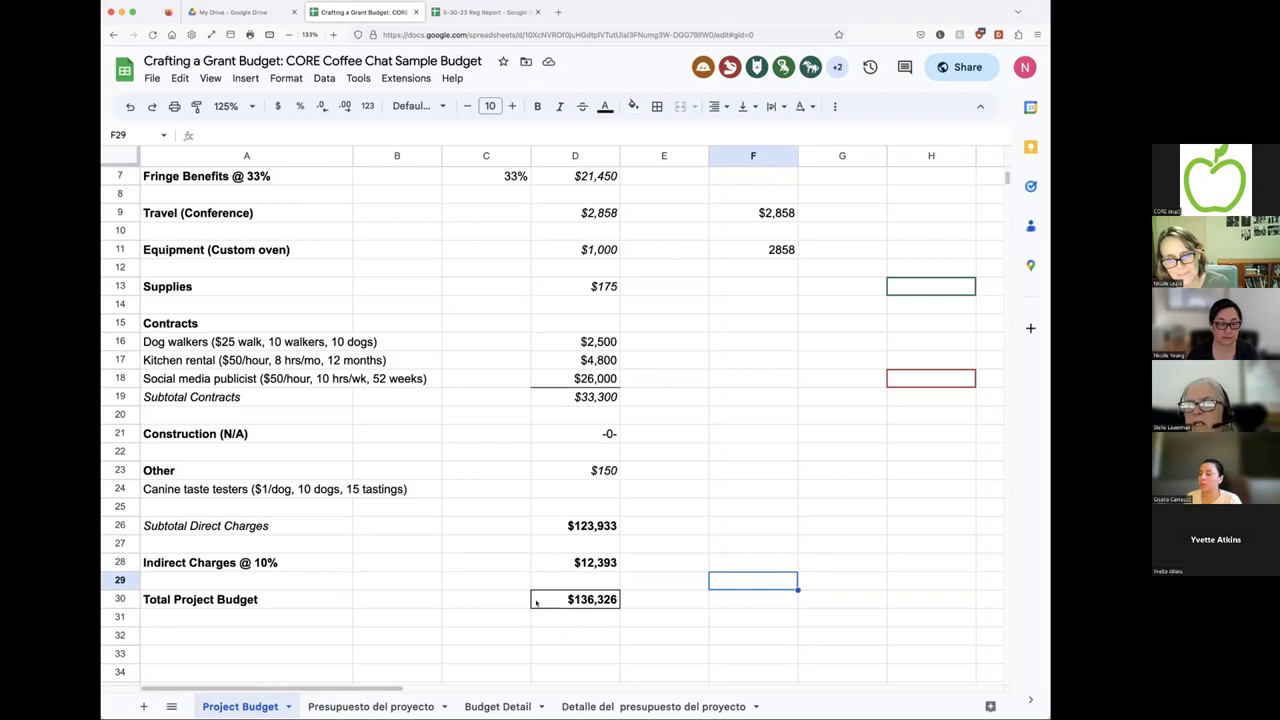
{"action": "left_click", "coordinate": [850, 640]}
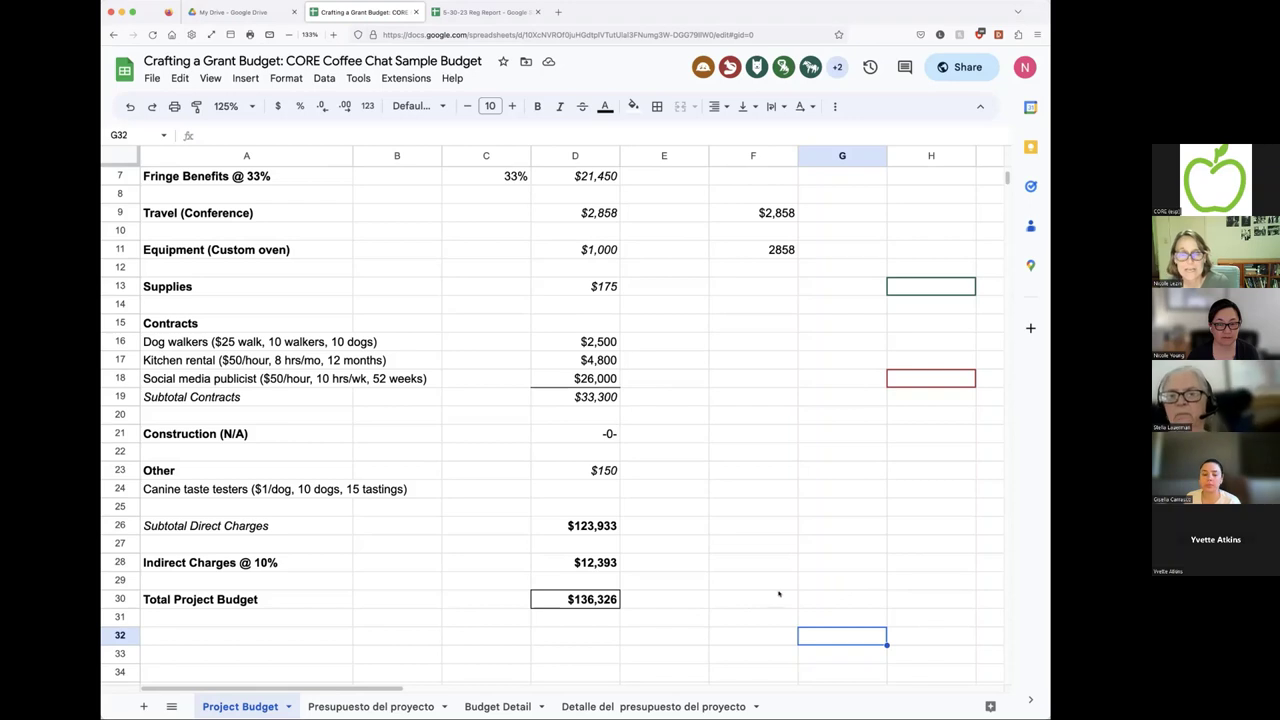
{"action": "left_click", "coordinate": [771, 596]}
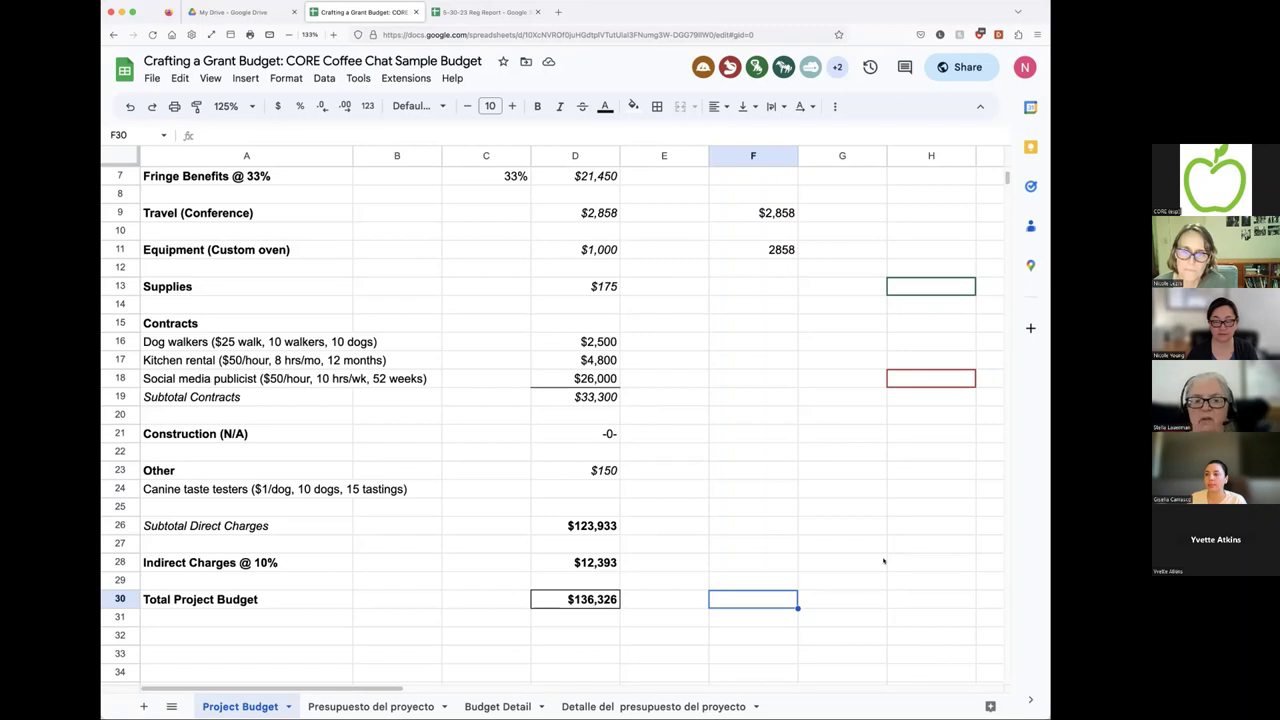
- Open the Subtotal Direct Charges formula in cell D26 and trace the highlighted category cells it adds together
{"action": "left_click", "coordinate": [573, 532]}
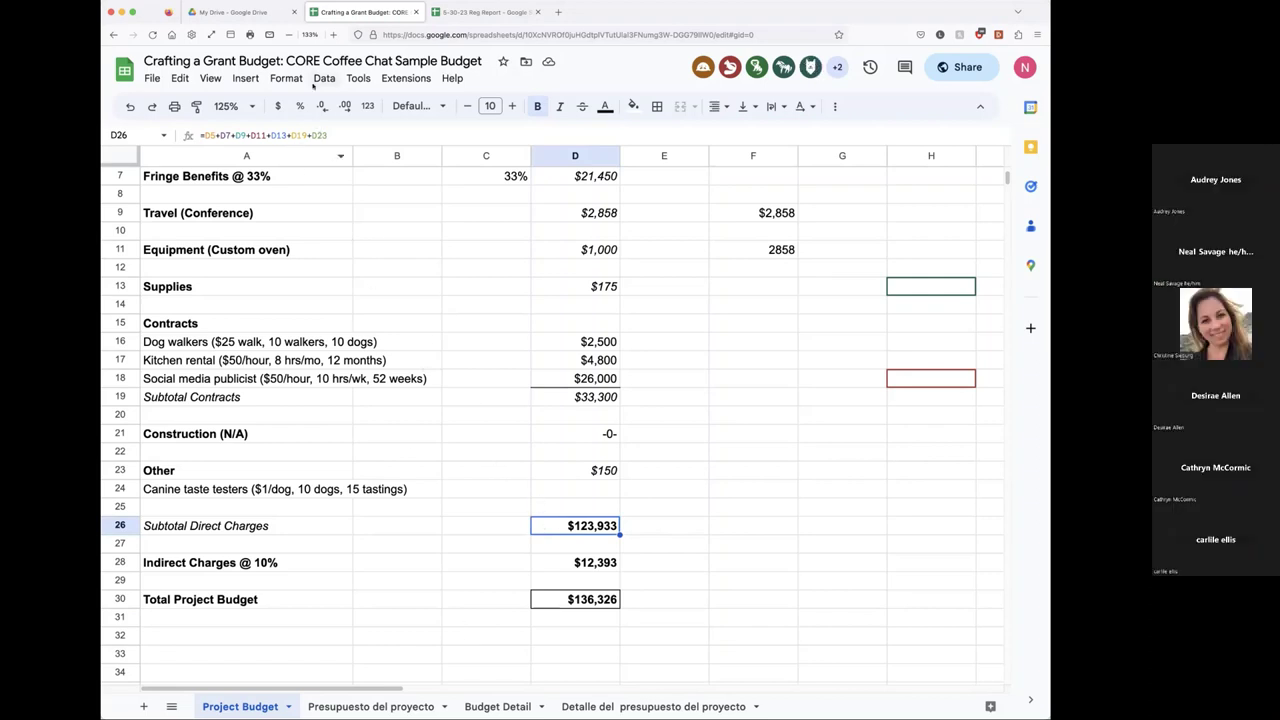
{"action": "left_click", "coordinate": [331, 133]}
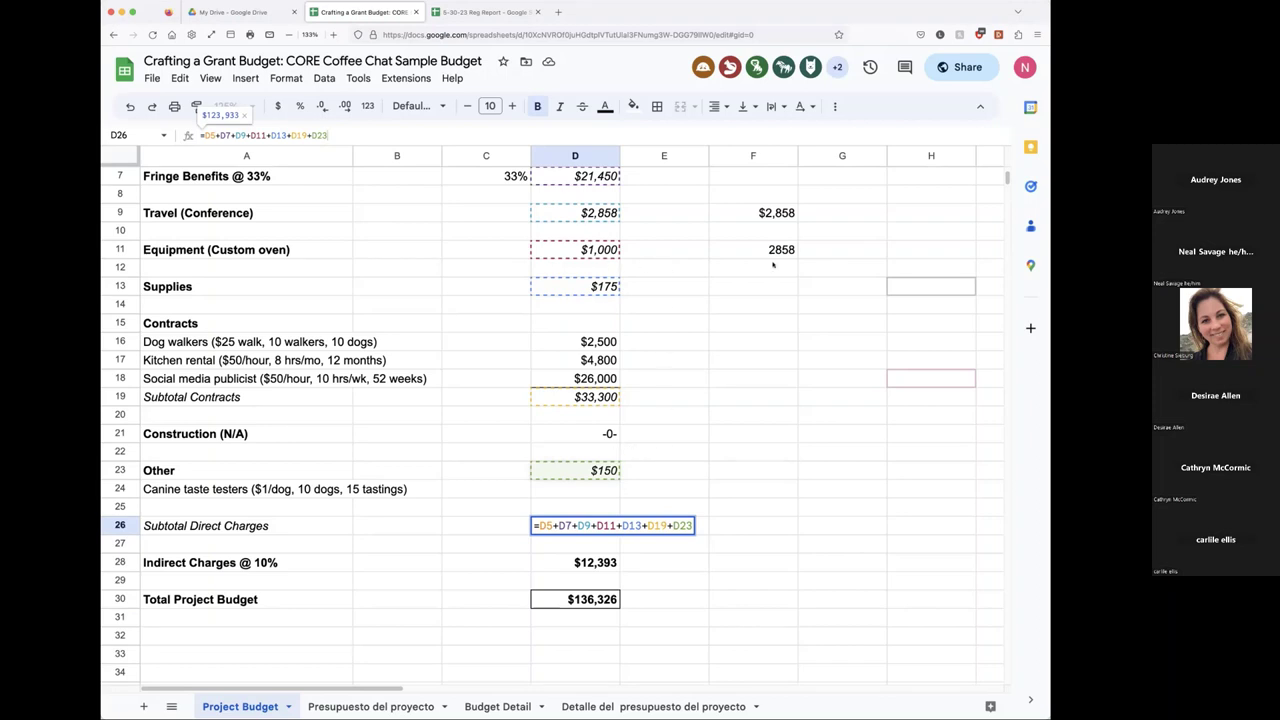
{"action": "scroll", "coordinate": [1006, 175], "scroll_direction": "up", "scroll_amount": 3}
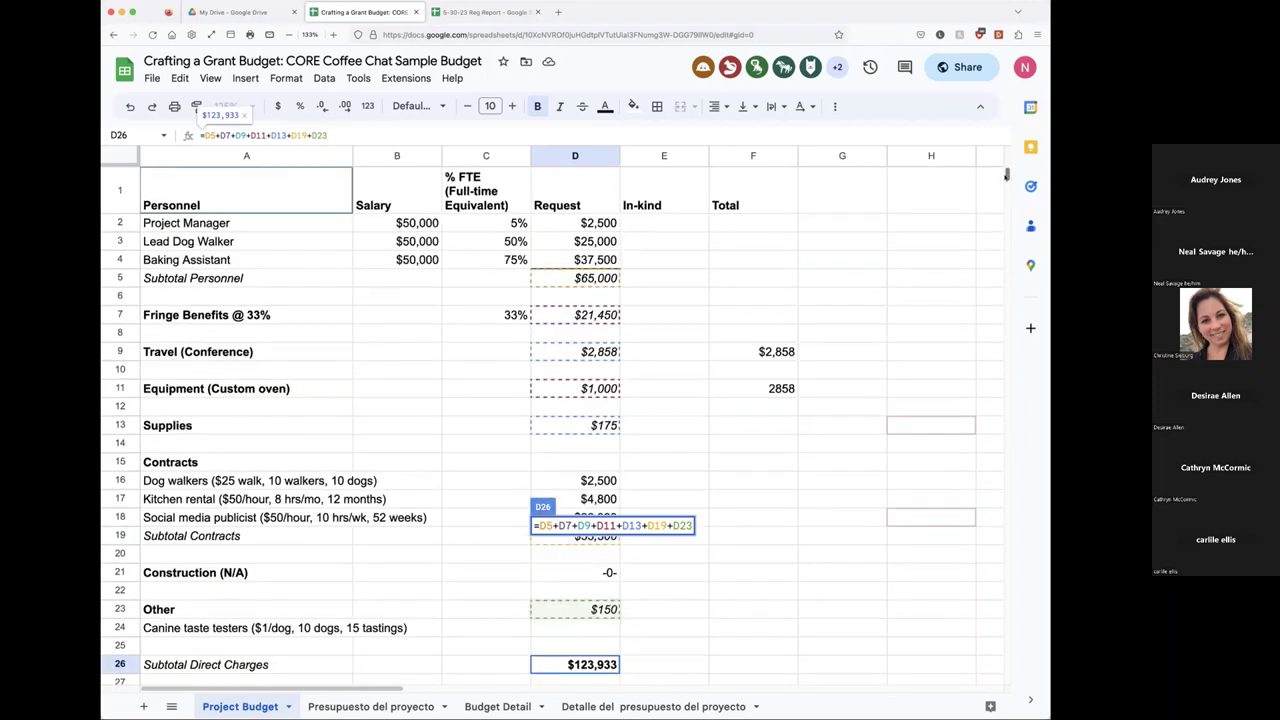
{"action": "scroll", "coordinate": [1006, 175], "scroll_direction": "down", "scroll_amount": 2}
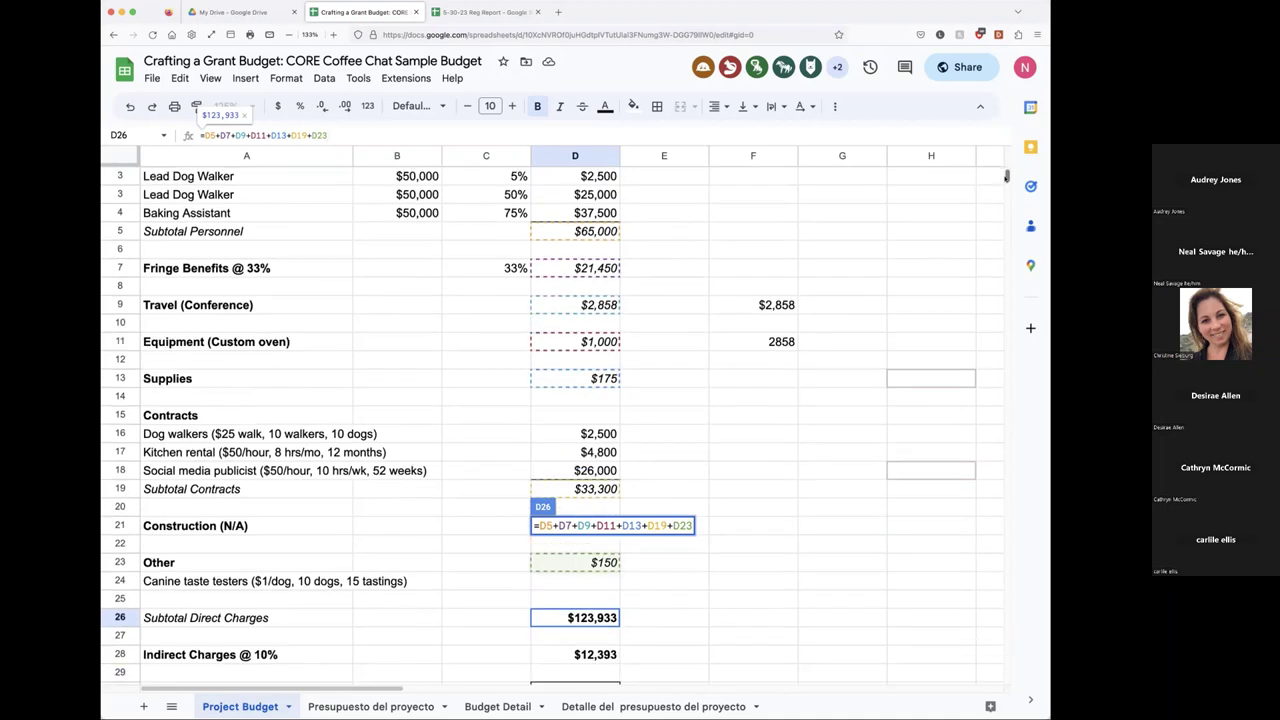
{"action": "scroll", "coordinate": [1006, 175], "scroll_direction": "down", "scroll_amount": 2}
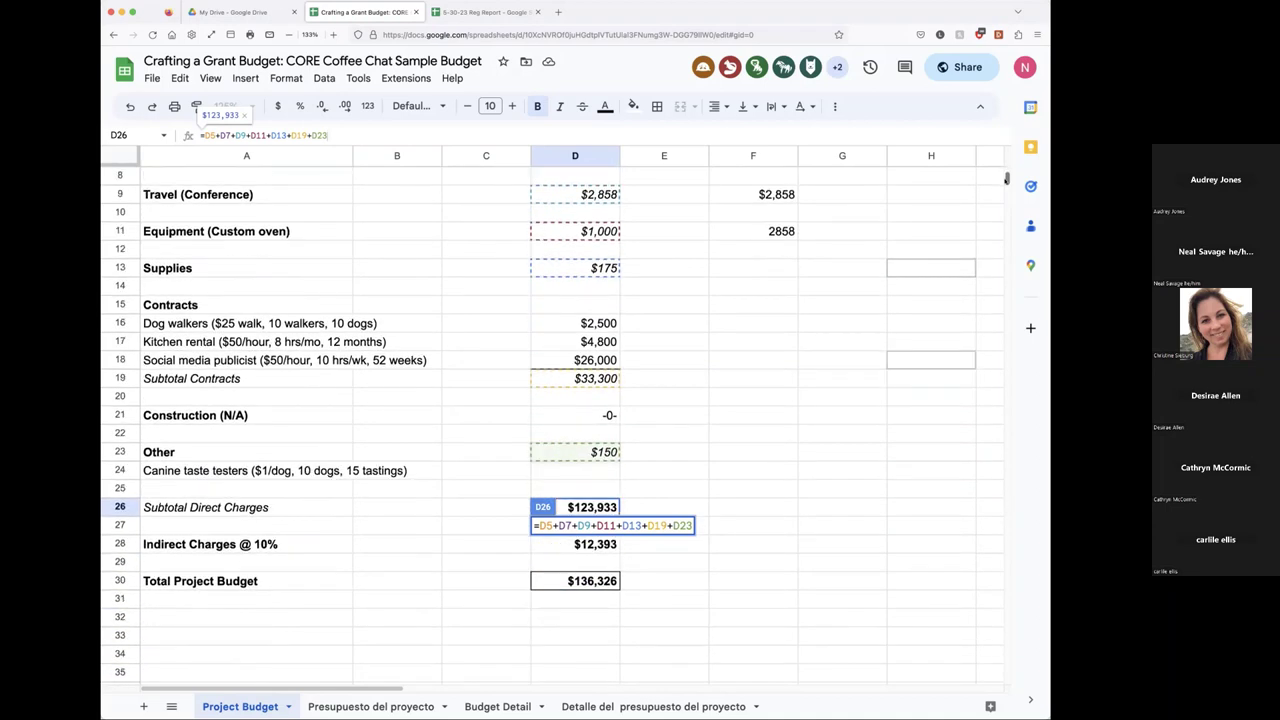